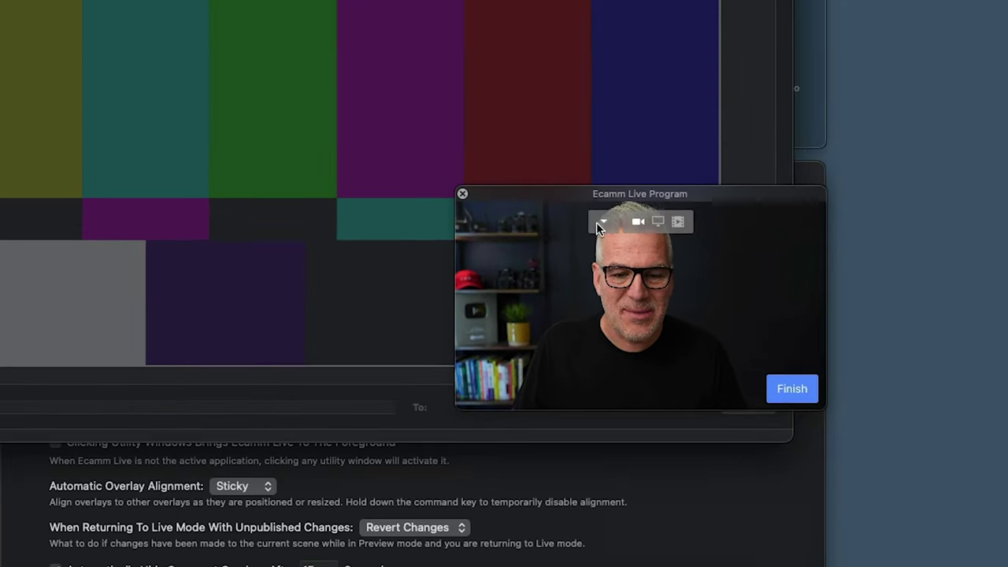
# Step: View the available scenes in the floating program window and move that window clear of the other open windows
pyautogui.click(604, 222)
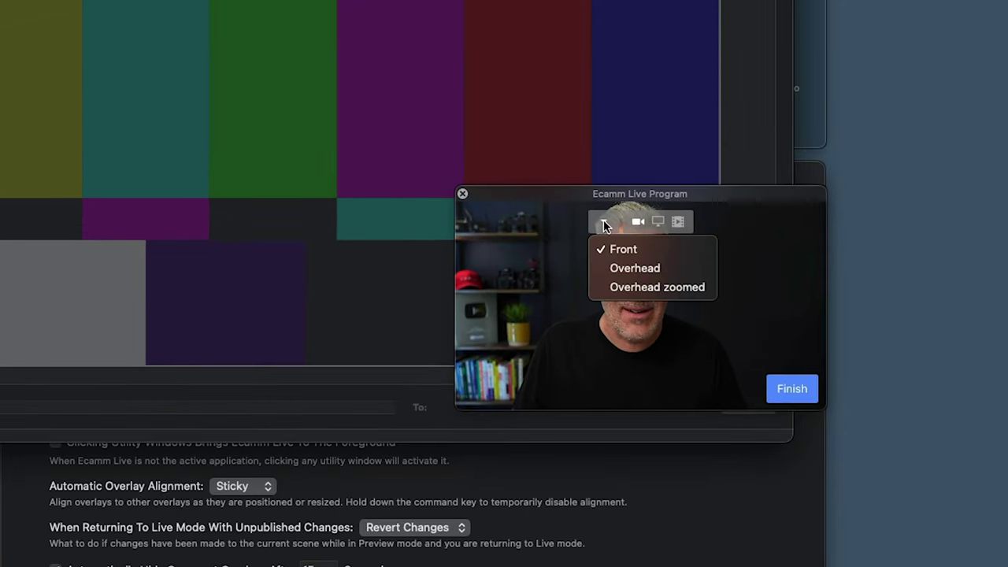
pyautogui.click(536, 274)
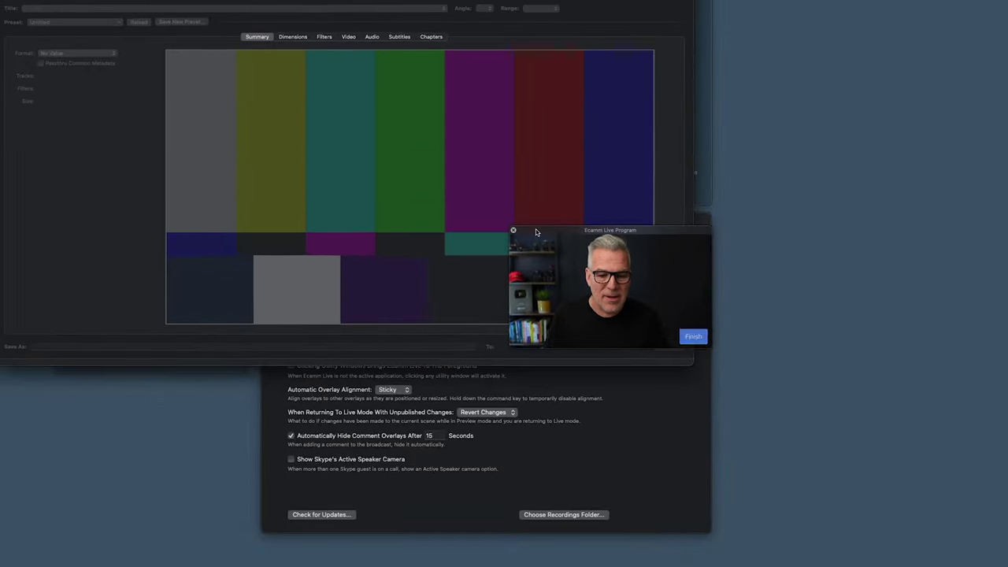
pyautogui.moveTo(536, 231); pyautogui.dragTo(916, 170)
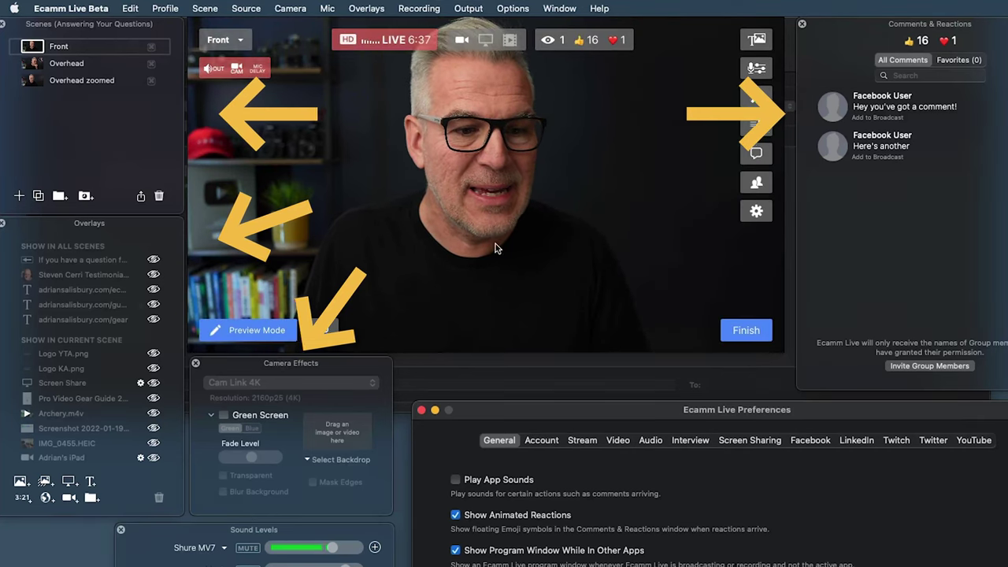
# Step: Switch to HandBrake and move its window around behind the floating utility windows
pyautogui.click(736, 384)
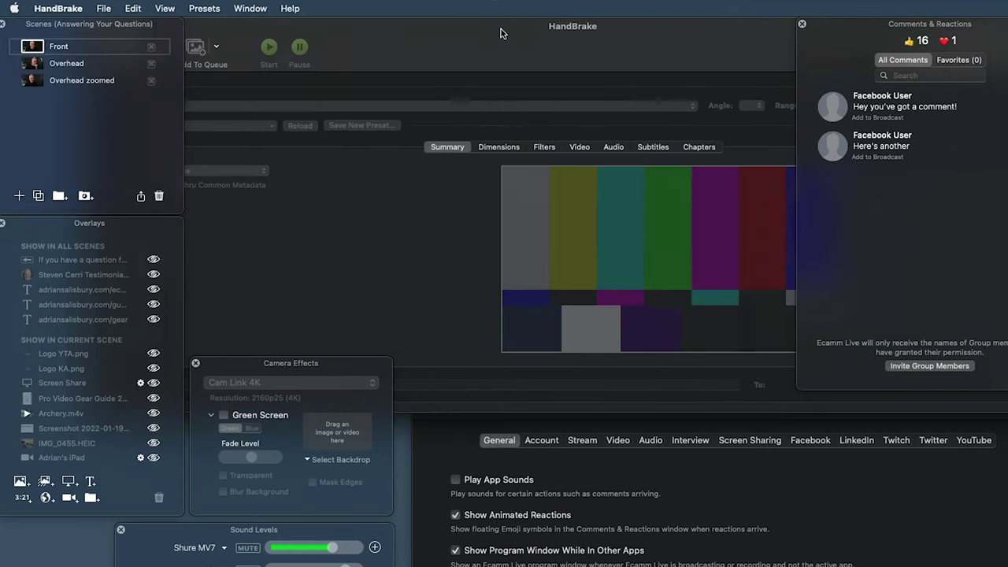
pyautogui.moveTo(453, 44); pyautogui.dragTo(580, 39)
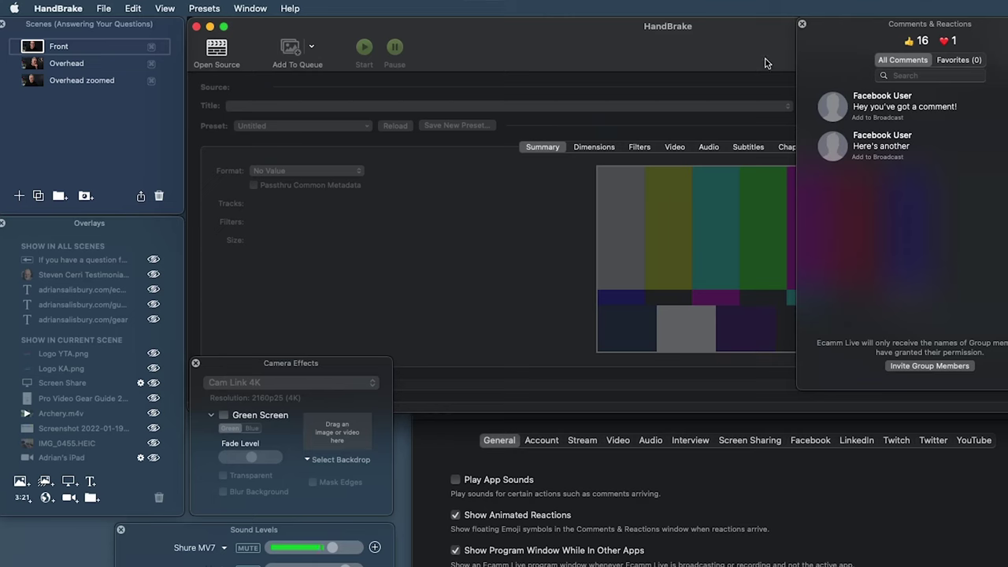
pyautogui.moveTo(756, 49); pyautogui.dragTo(760, 88)
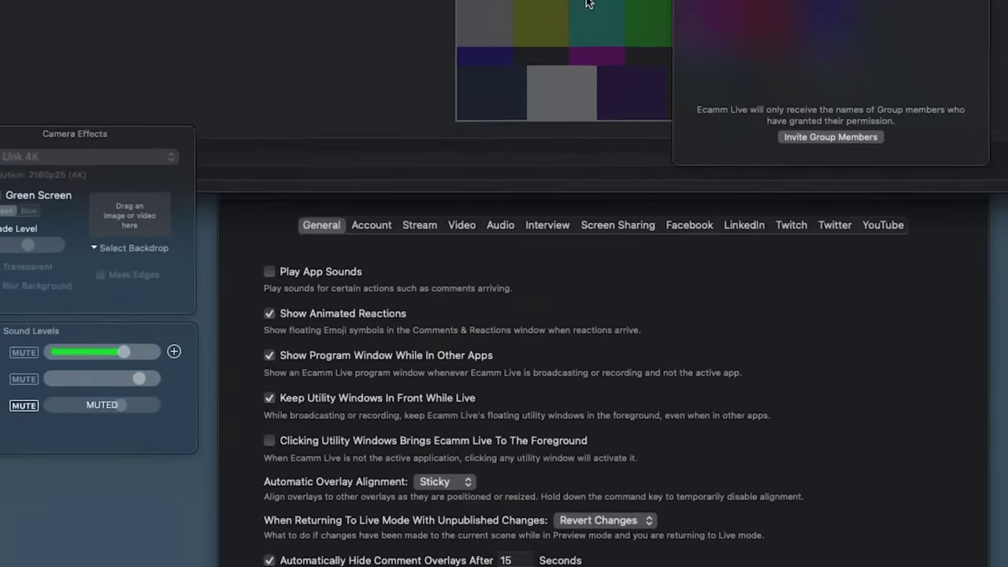
# Step: Disable Show Program Window While In Other Apps and Keep Utility Windows In Front While Live, and close the HandBrake window
pyautogui.click(127, 207)
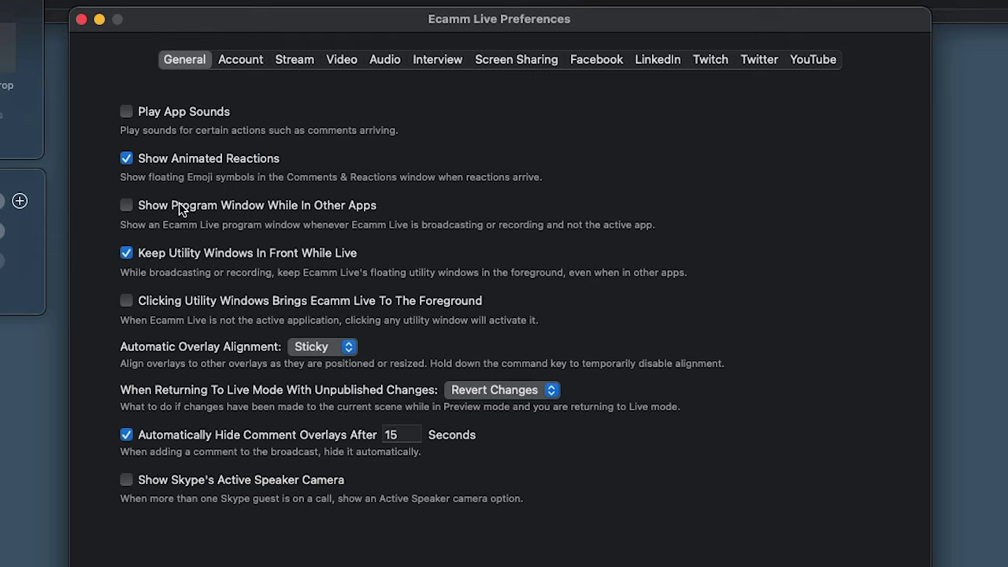
pyautogui.click(123, 254)
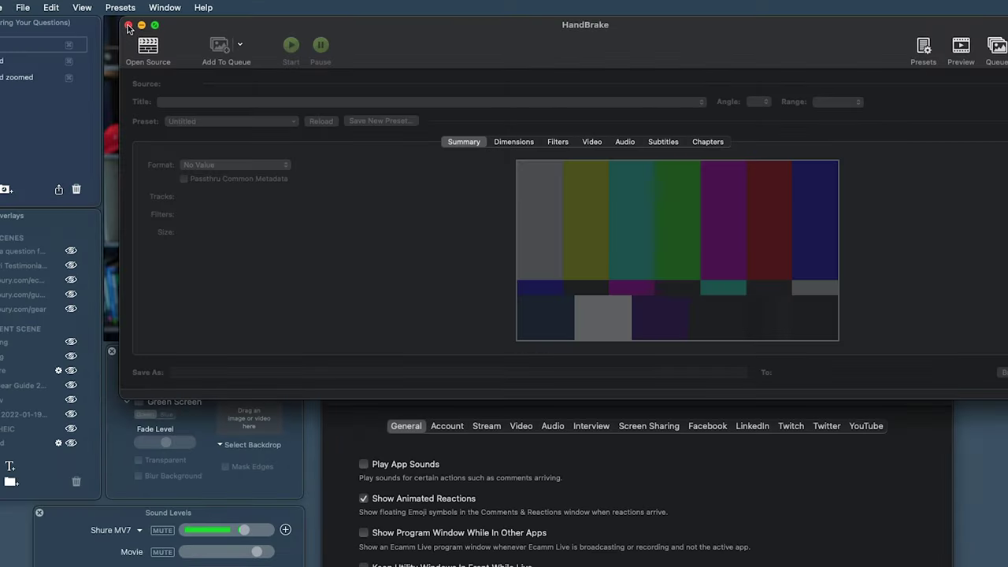
pyautogui.click(129, 27)
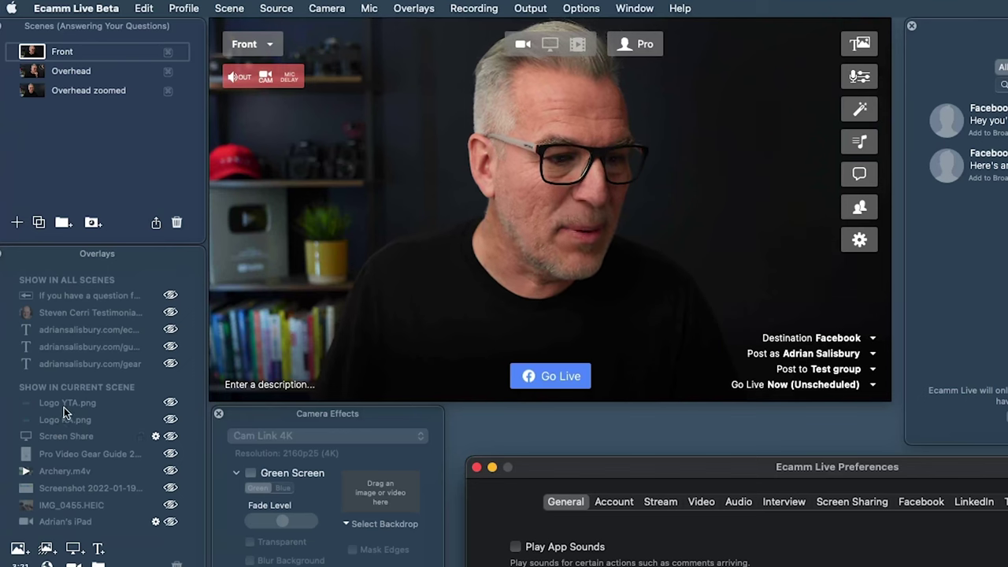
# Step: Show the Logo YTA.png and Logo KA.png overlays and place them beside the presenter, with the Kajabi logo above the YouTube logo
pyautogui.click(170, 403)
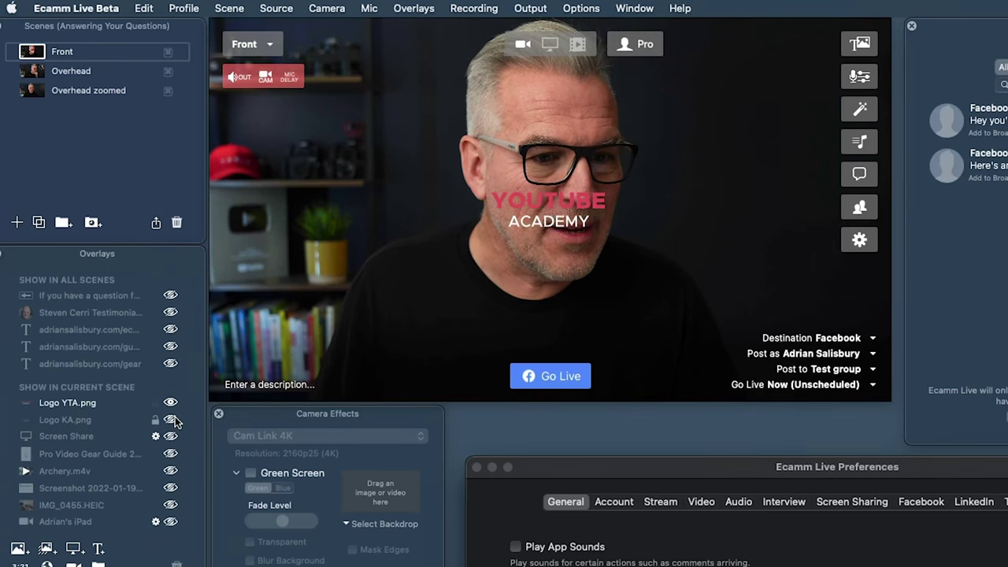
pyautogui.click(170, 419)
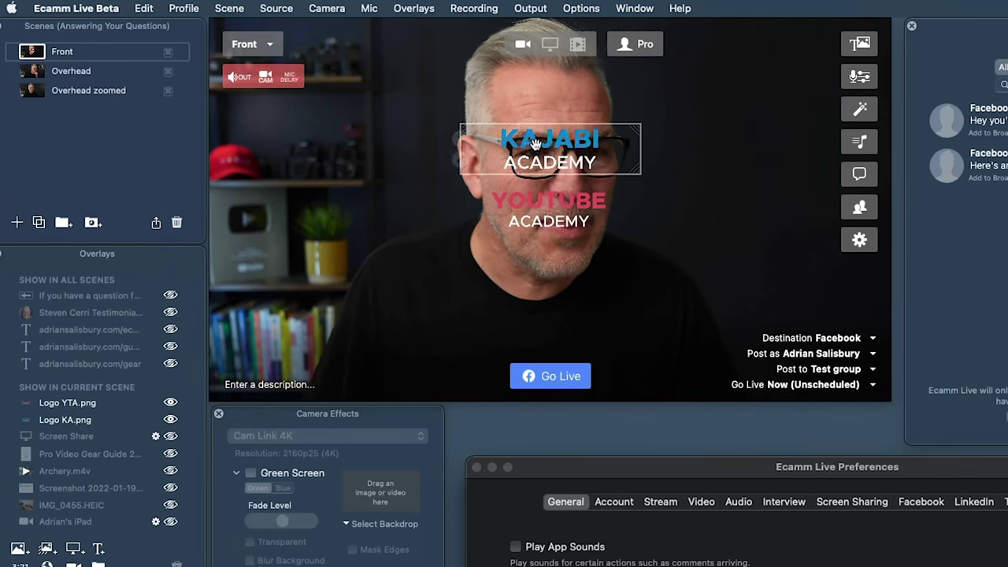
pyautogui.moveTo(548, 140); pyautogui.dragTo(737, 101)
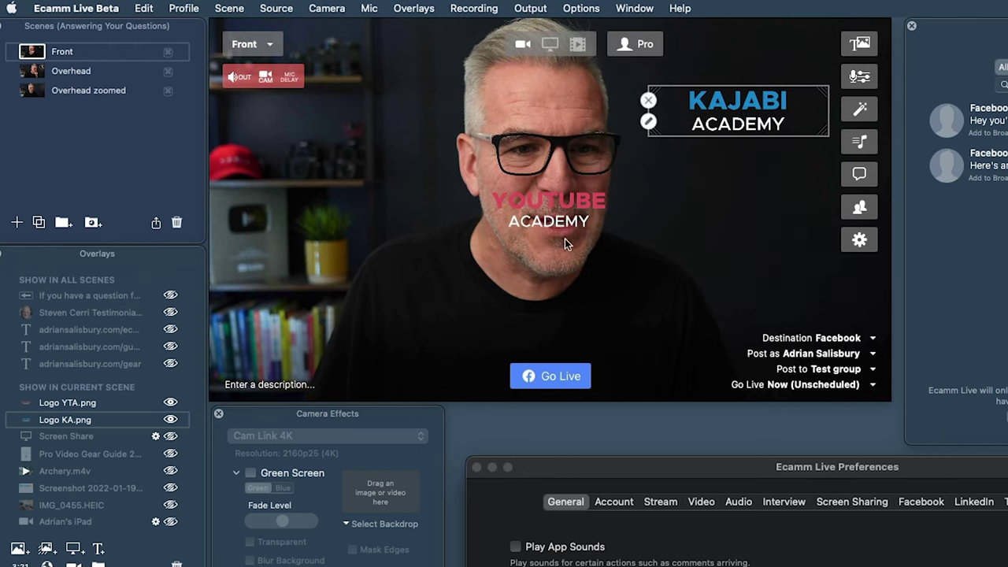
pyautogui.moveTo(550, 204); pyautogui.dragTo(741, 191)
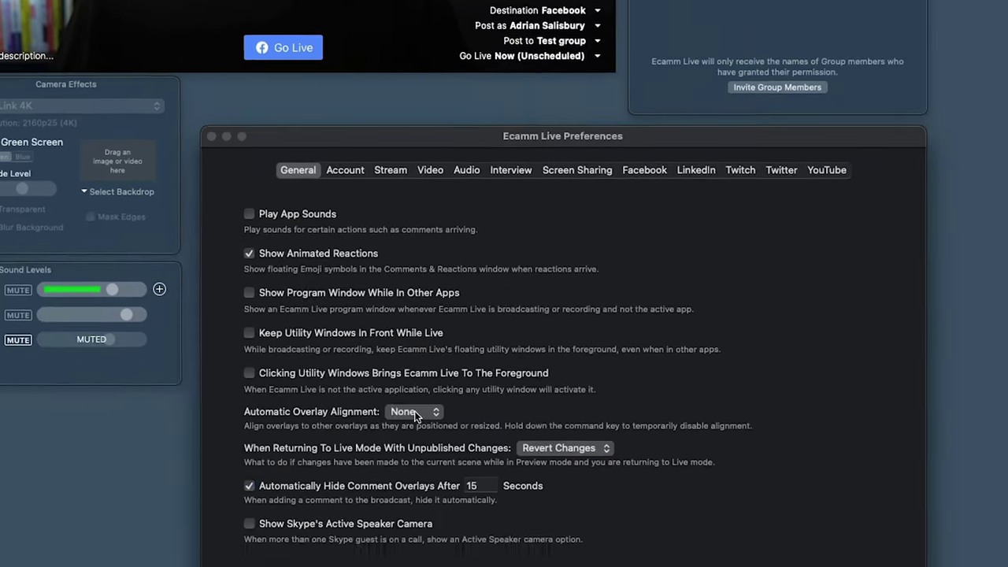
# Step: Set Automatic Overlay Alignment to Sticky and align the YouTube Academy logo centrally beneath the Kajabi Academy logo
pyautogui.click(323, 300)
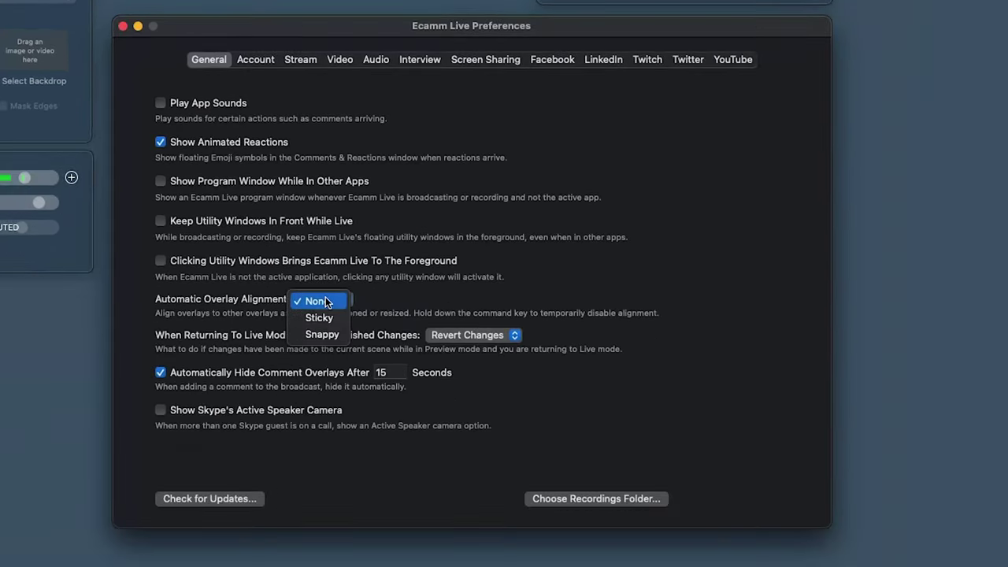
pyautogui.click(323, 318)
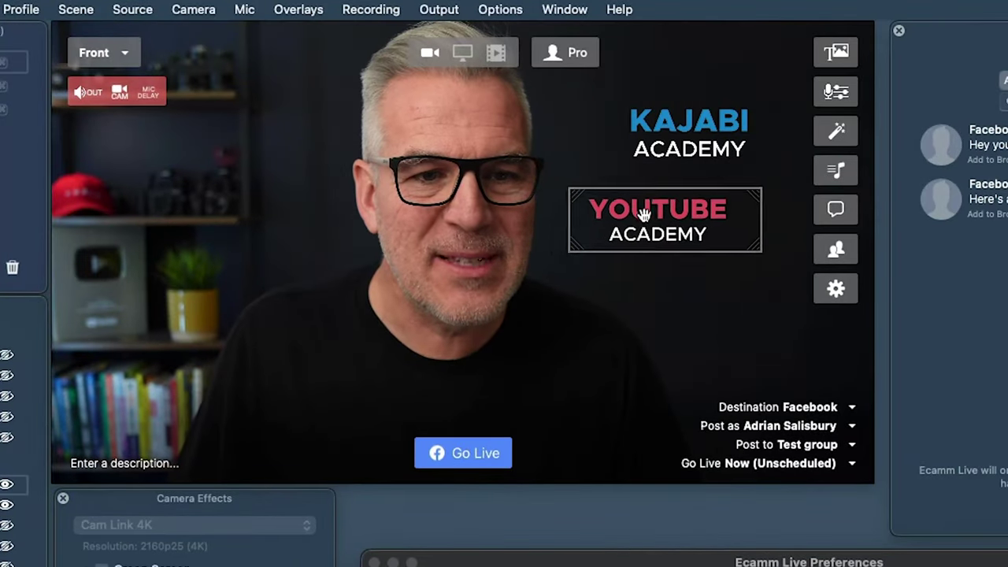
pyautogui.moveTo(644, 214); pyautogui.dragTo(523, 145)
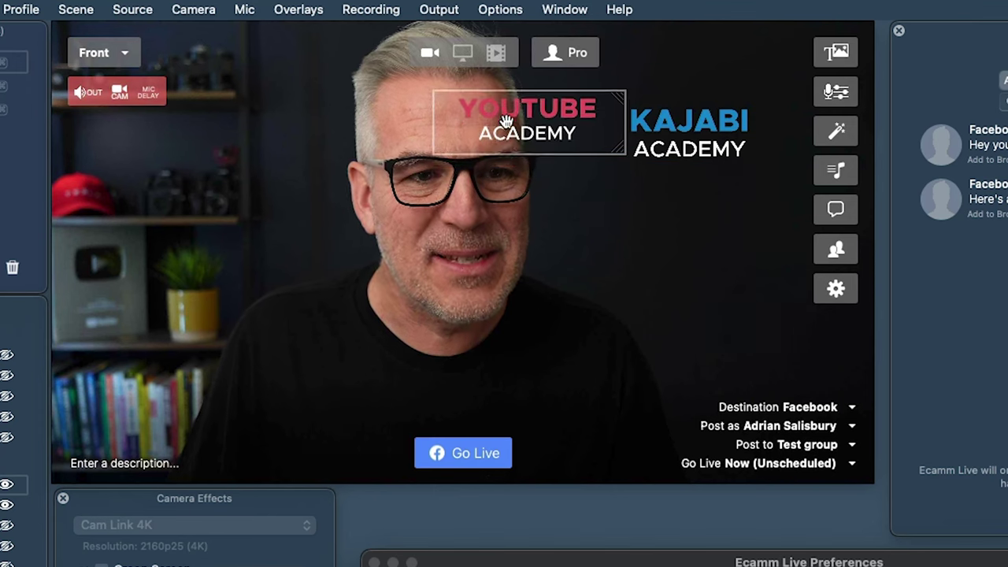
pyautogui.moveTo(507, 138); pyautogui.dragTo(699, 201)
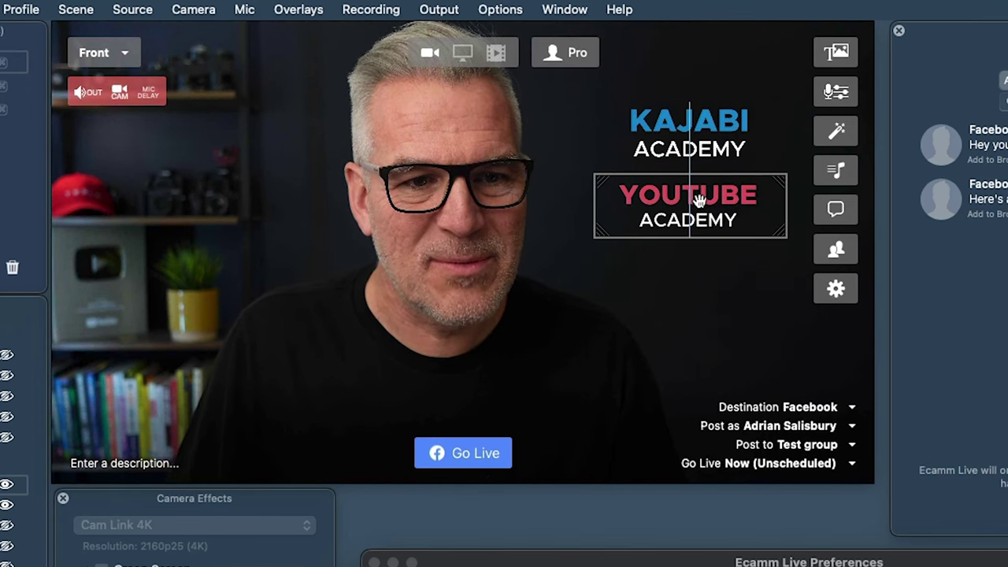
pyautogui.moveTo(628, 195)
pyautogui.mouseDown()
pyautogui.moveTo(646, 194)
pyautogui.moveTo(612, 192)
pyautogui.moveTo(628, 193)
pyautogui.mouseUp()
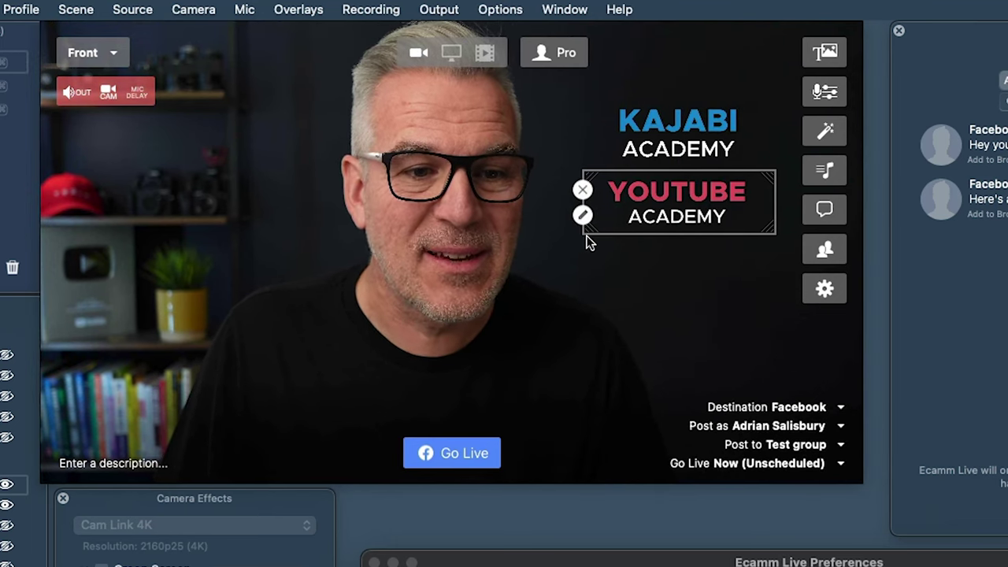
# Step: Enlarge the YouTube Academy logo, try it beside the Kajabi Academy logo, and centre it back underneath
pyautogui.moveTo(632, 207); pyautogui.dragTo(450, 132)
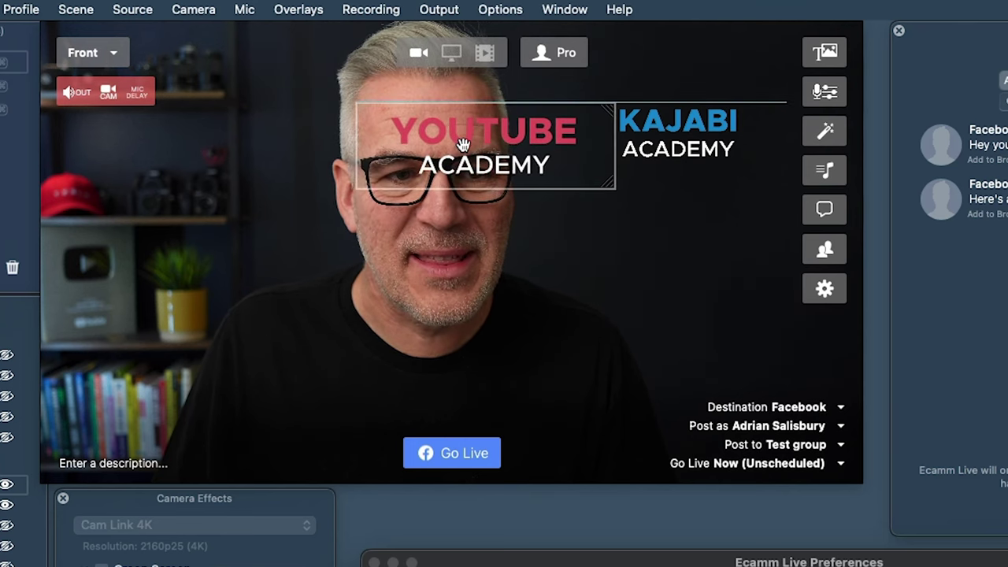
pyautogui.moveTo(461, 108); pyautogui.dragTo(738, 207)
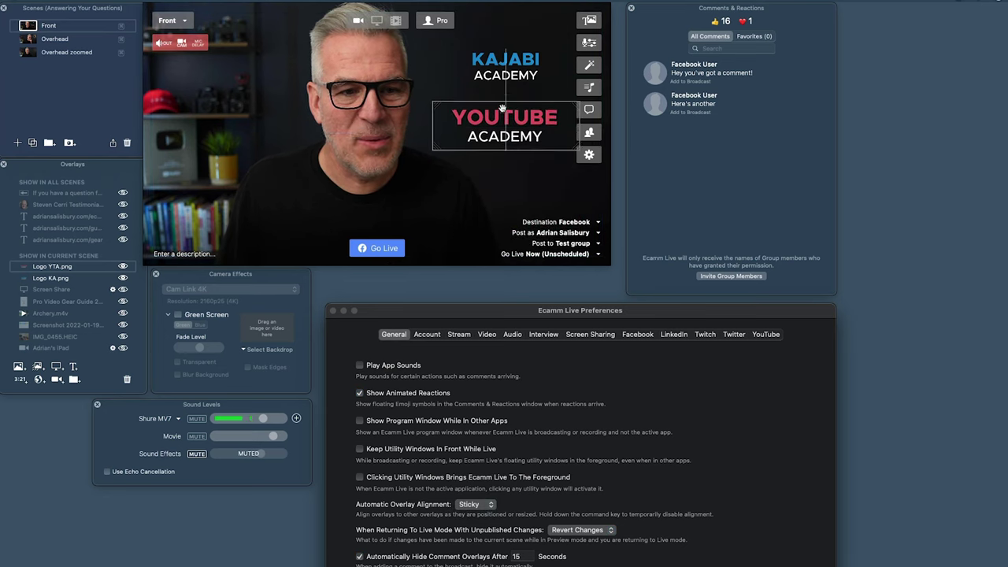
pyautogui.moveTo(503, 98); pyautogui.dragTo(503, 95)
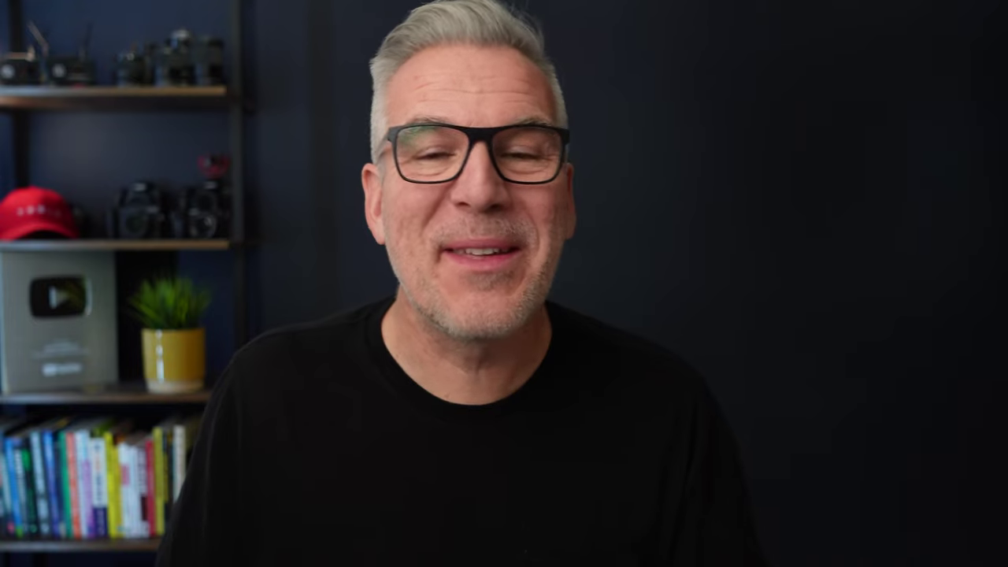
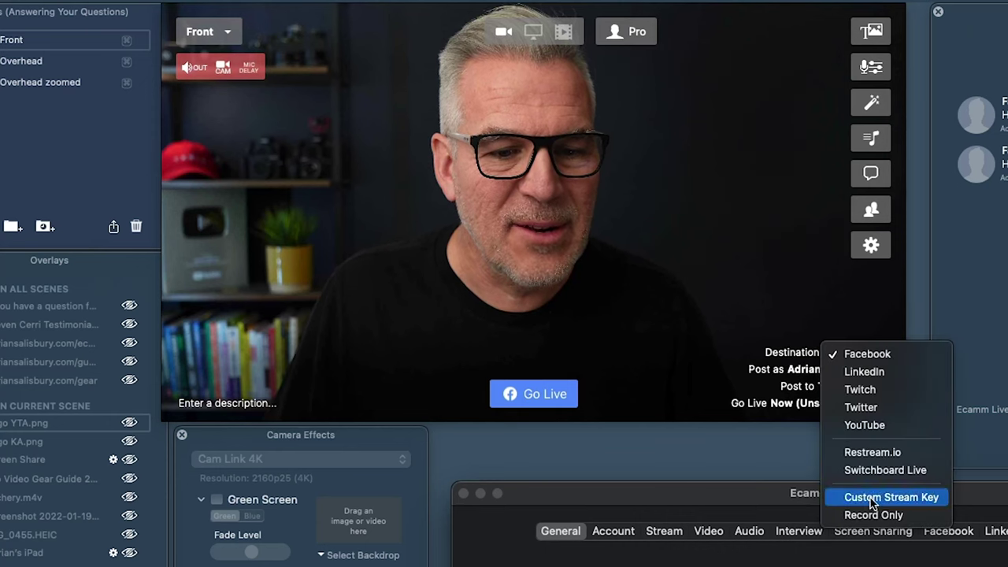
# Step: Enter Preview Mode with the destination set to Record Only, and enlarge the separate program window
pyautogui.click(872, 516)
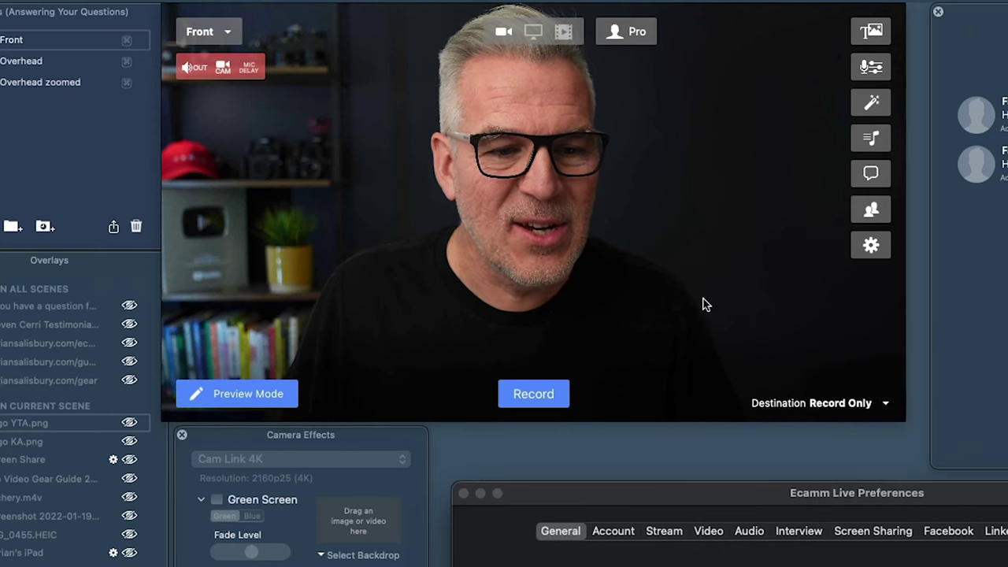
pyautogui.click(247, 394)
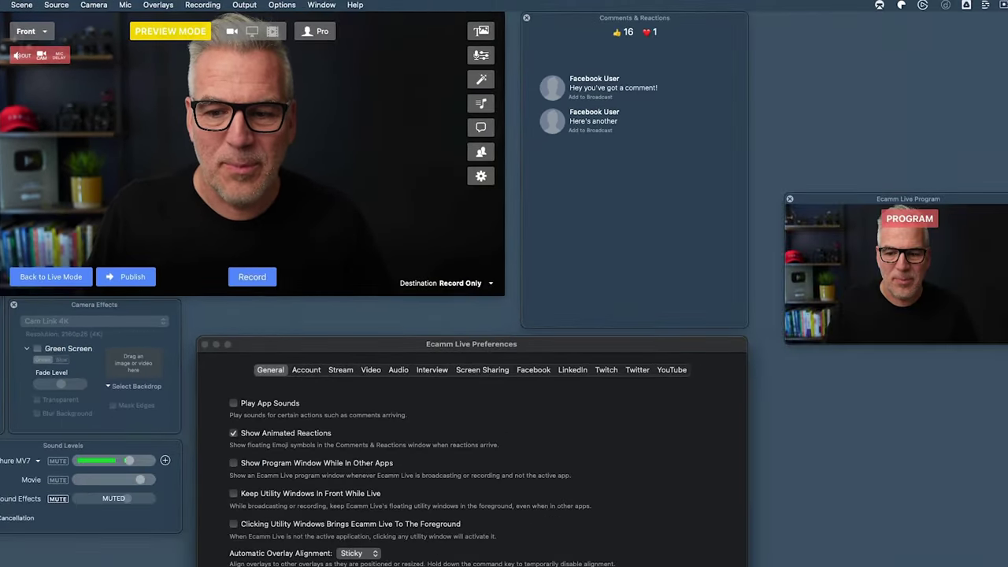
pyautogui.moveTo(883, 343); pyautogui.dragTo(882, 397)
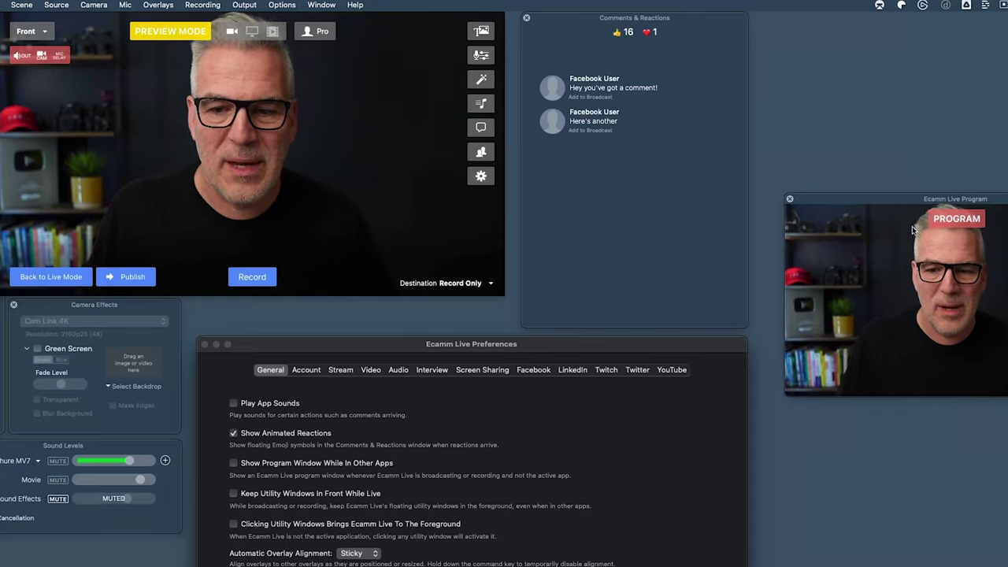
pyautogui.moveTo(896, 201); pyautogui.dragTo(882, 203)
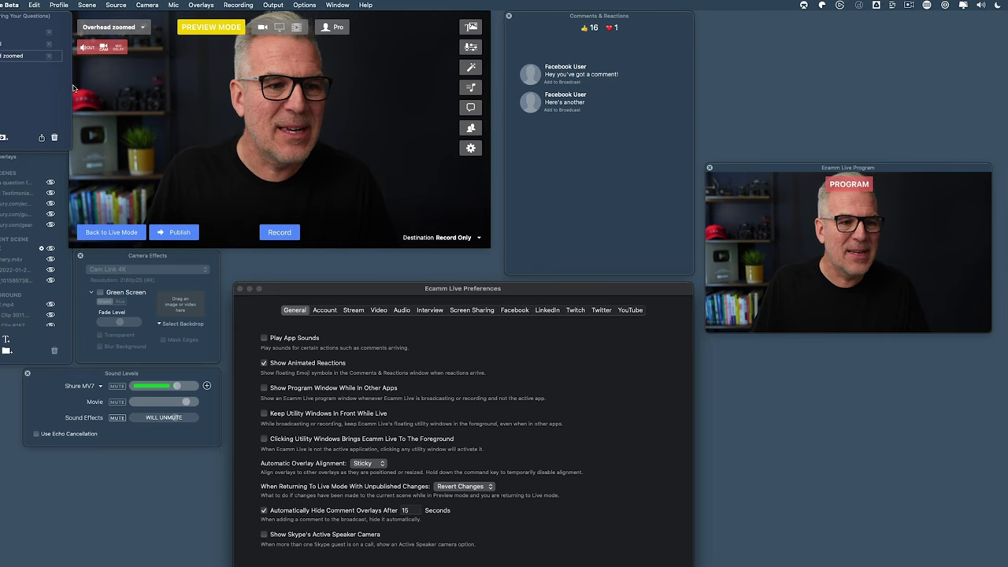
# Step: Switch the preview to the Overhead scene and move the circular camera overlay to the opposite side of the frame
pyautogui.press('super+2')
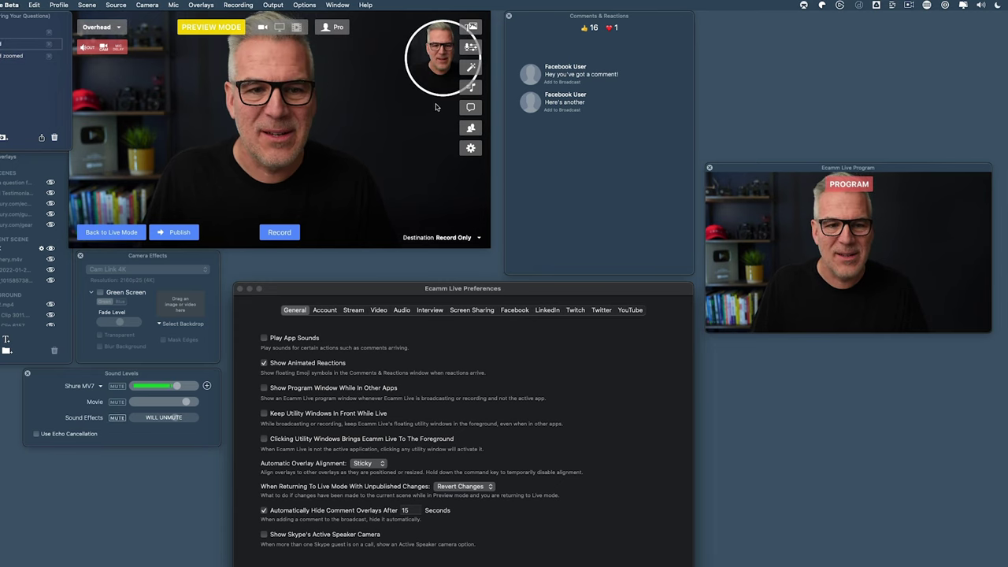
pyautogui.moveTo(416, 66); pyautogui.dragTo(112, 123)
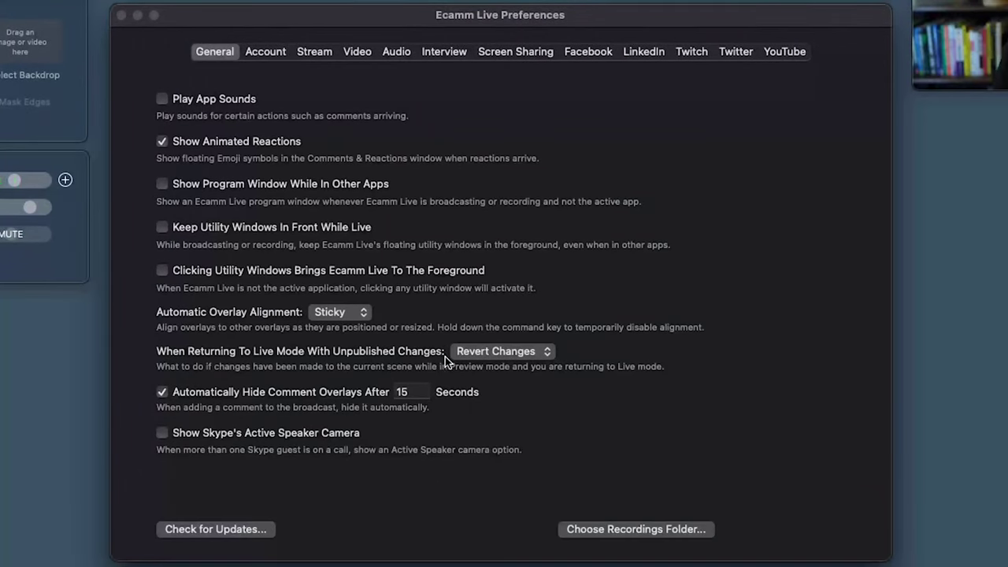
# Step: Keep Revert Changes as the action when returning to Live mode with unpublished changes
pyautogui.click(490, 354)
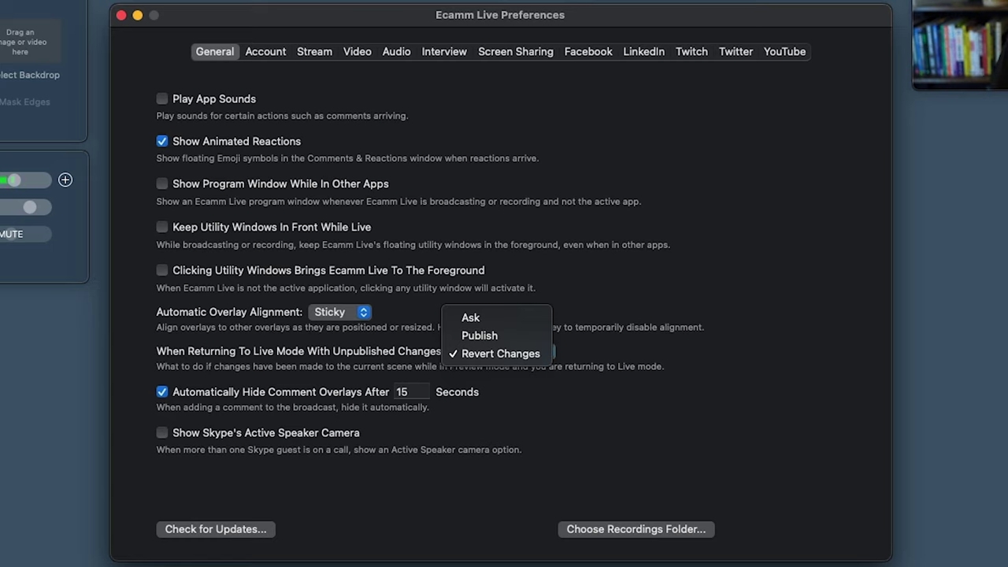
pyautogui.click(490, 357)
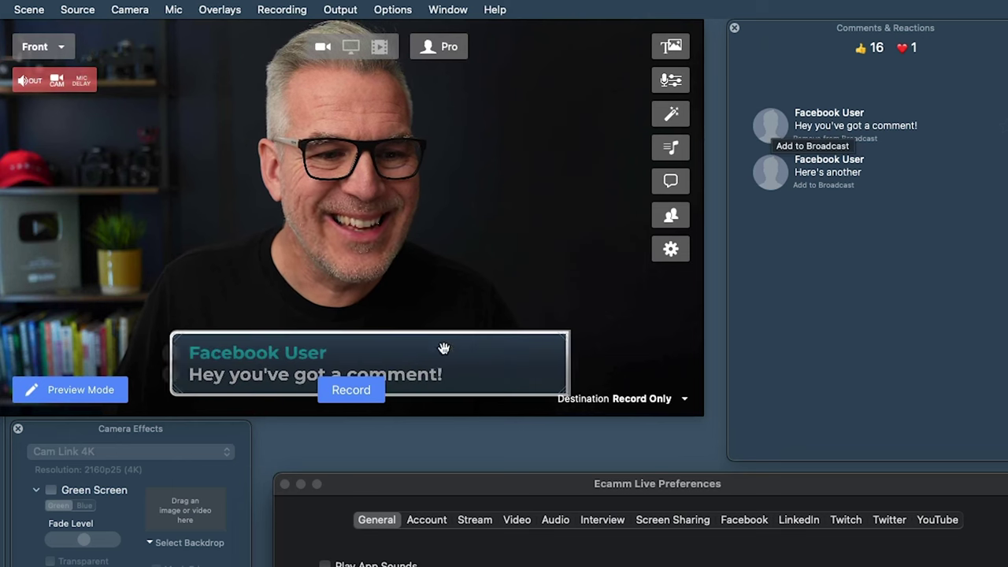
# Step: Move the "Hey you've got a comment!" overlay higher in the frame and remove that comment from the broadcast
pyautogui.moveTo(412, 354); pyautogui.dragTo(398, 308)
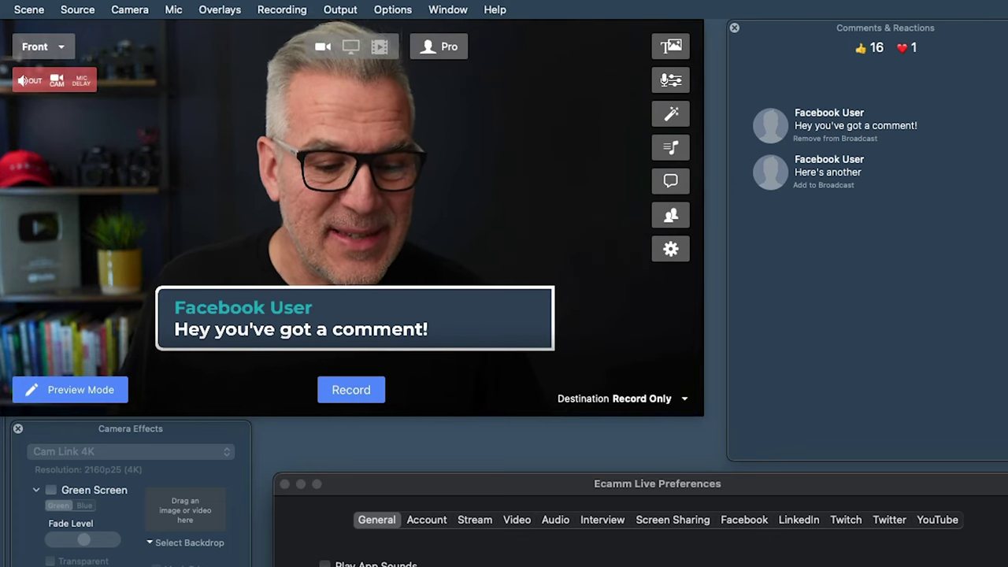
pyautogui.press('super+comma')
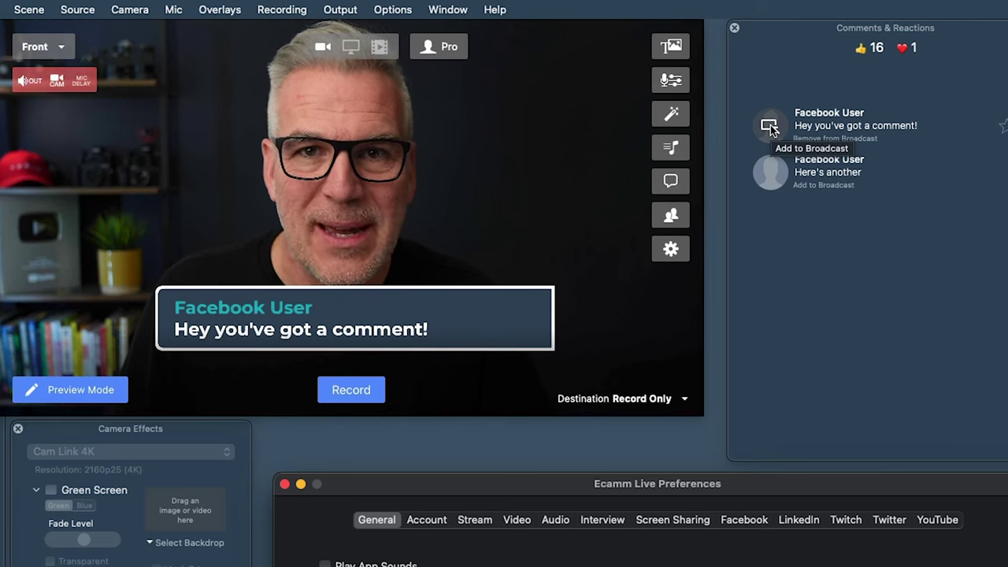
pyautogui.click(770, 125)
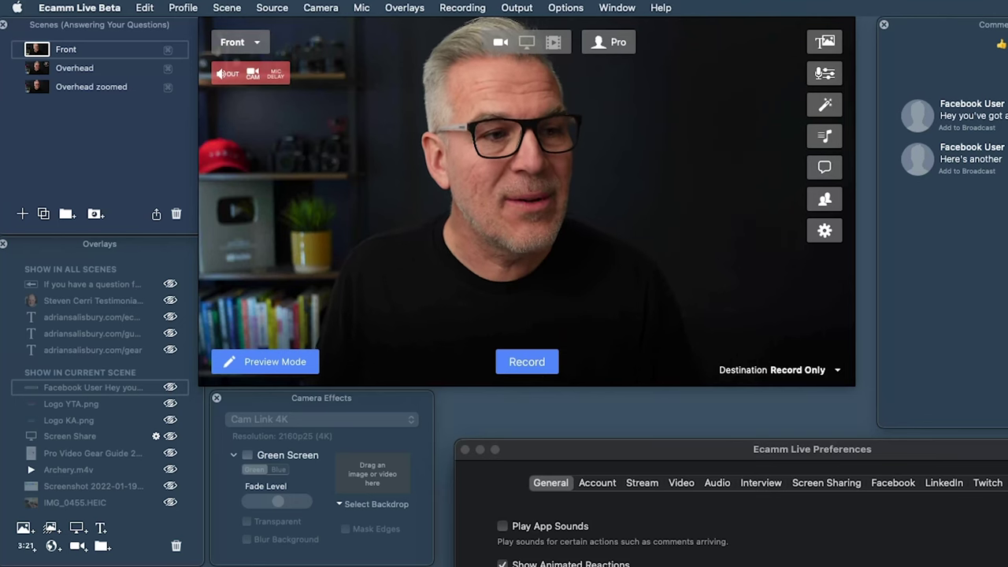
# Step: Check for application updates
pyautogui.click(73, 9)
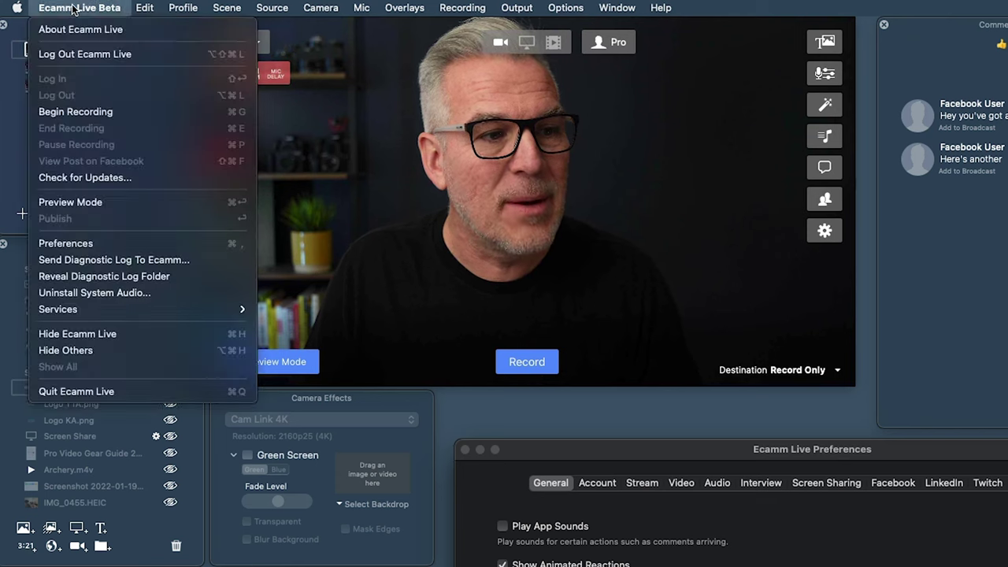
pyautogui.click(79, 178)
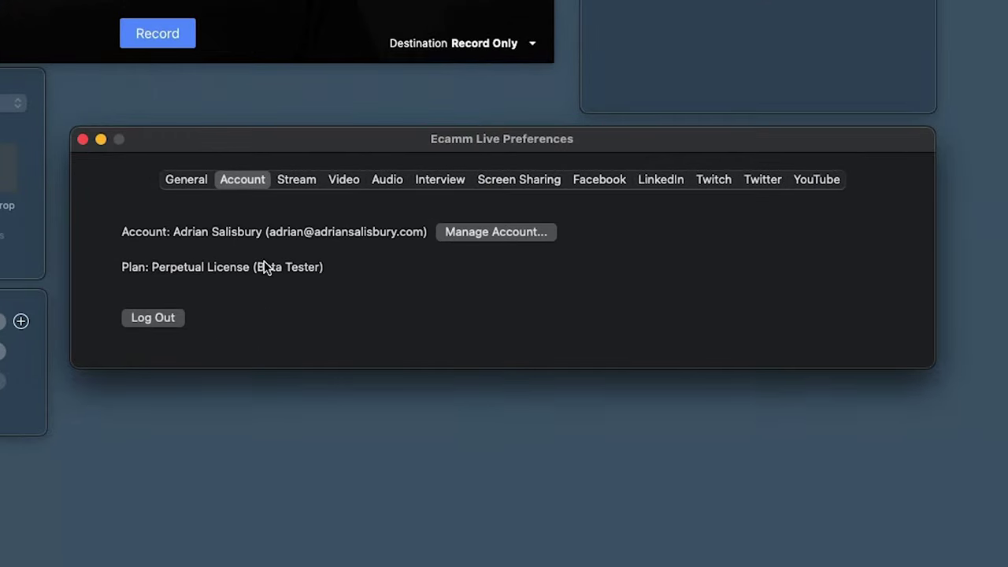
# Step: Open the management page for the signed-in account
pyautogui.click(504, 233)
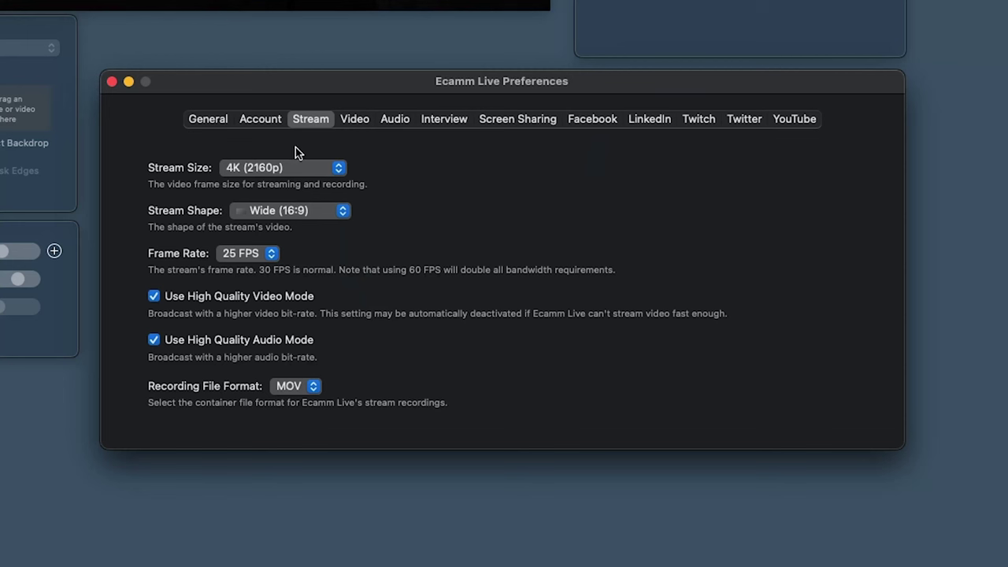
# Step: Review the available stream sizes and keep 4K (2160p) selected
pyautogui.click(297, 169)
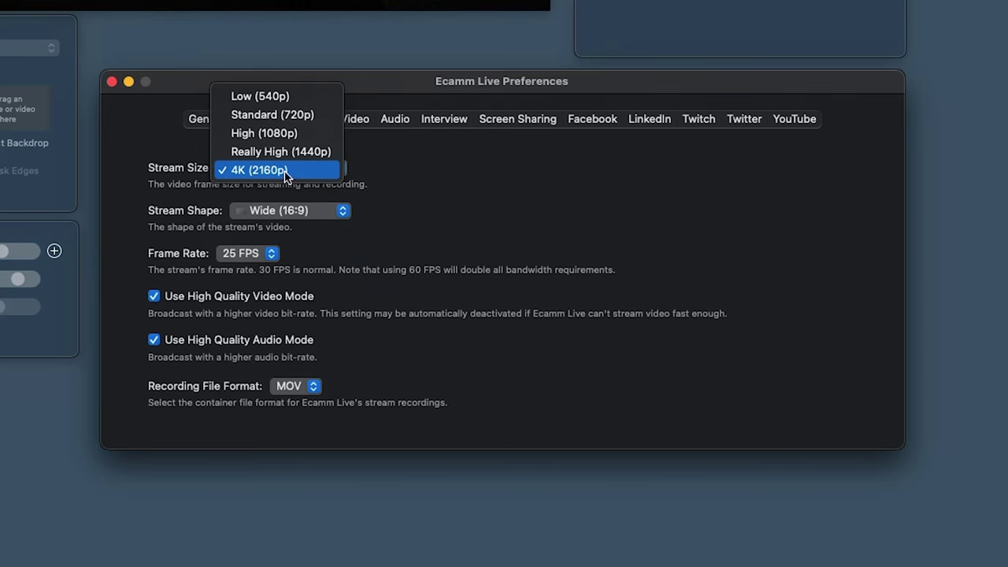
pyautogui.click(285, 169)
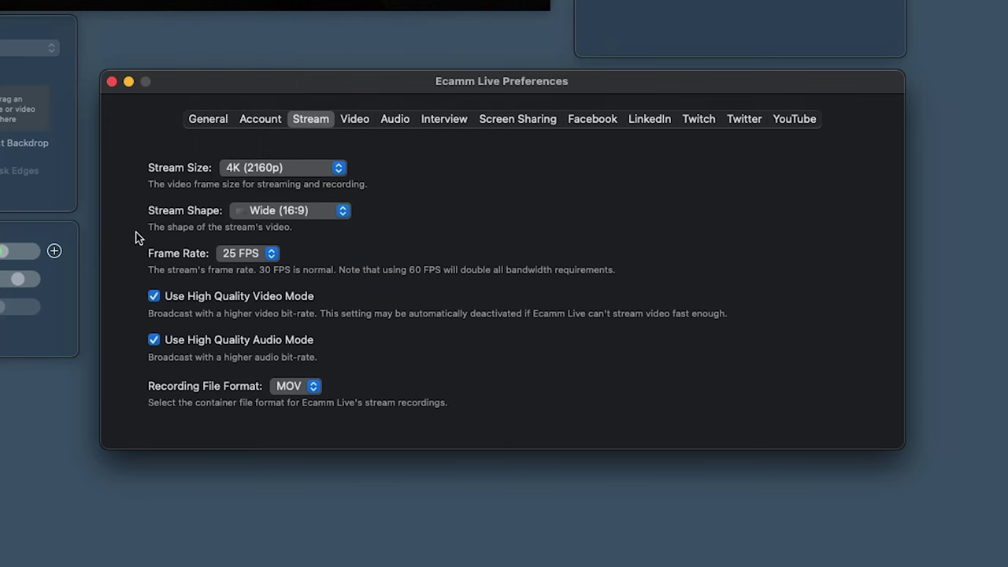
# Step: Change the stream shape to Extra Wide (2:1) and review the stream sizes available for it
pyautogui.click(313, 220)
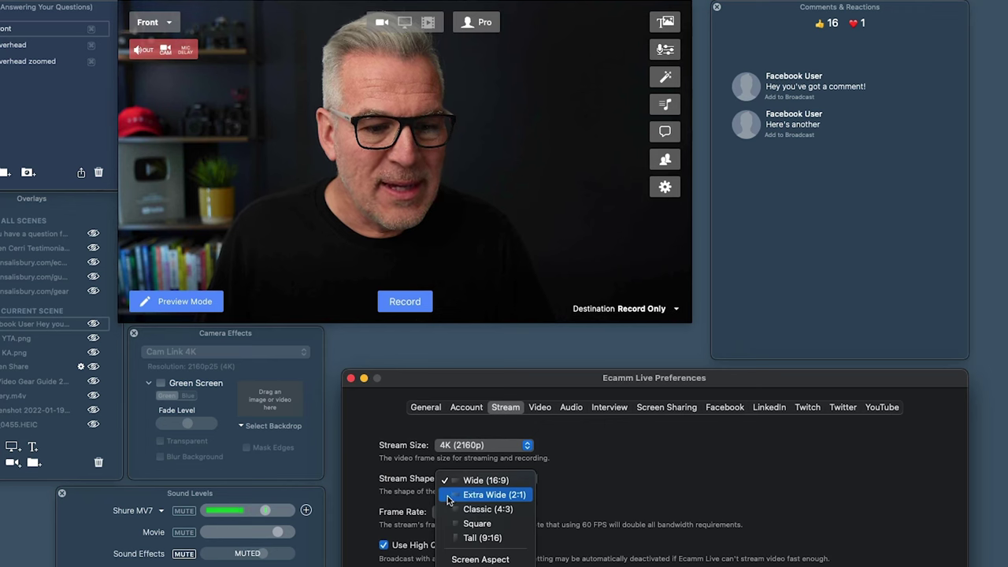
pyautogui.click(458, 495)
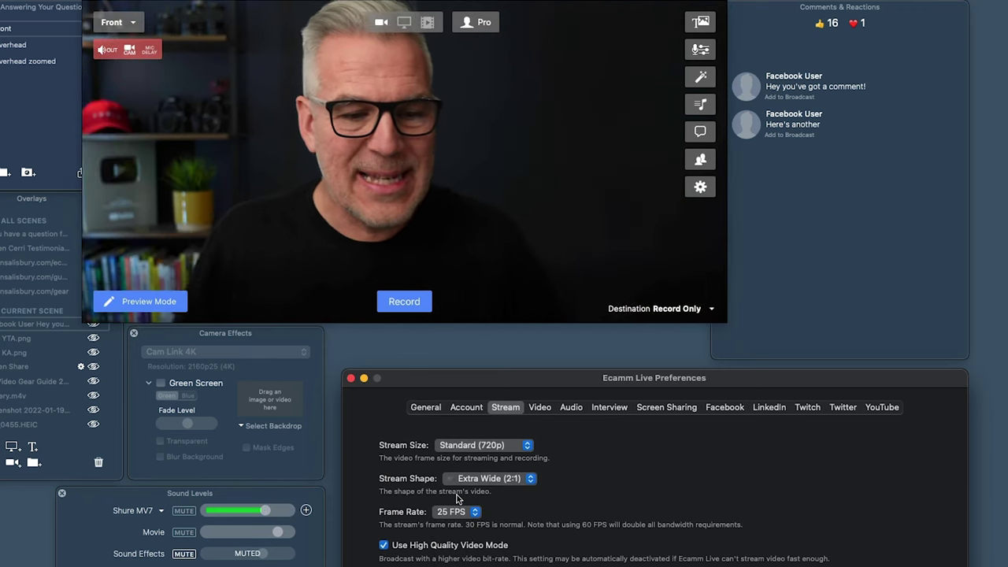
pyautogui.click(488, 478)
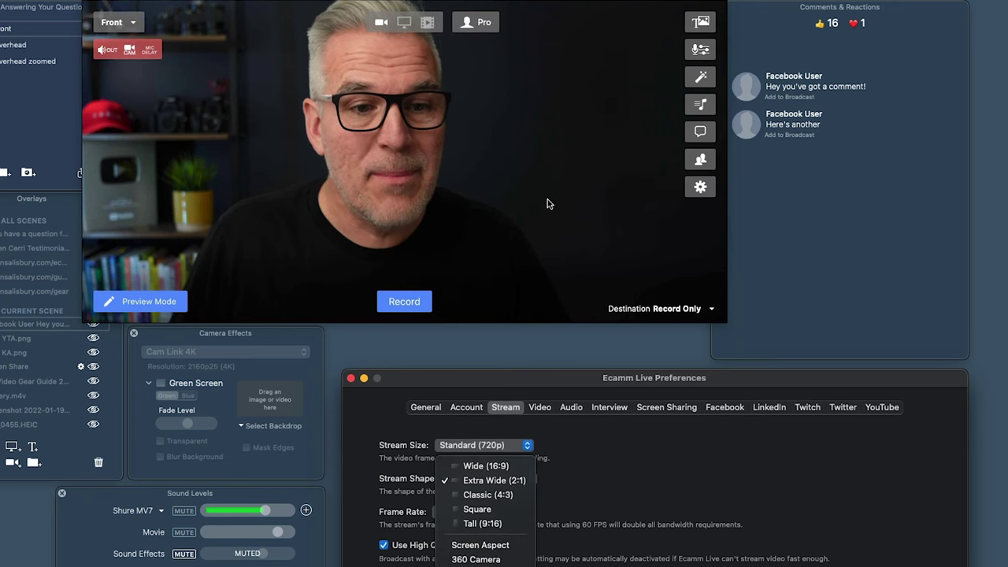
pyautogui.click(497, 447)
pyautogui.click(496, 447)
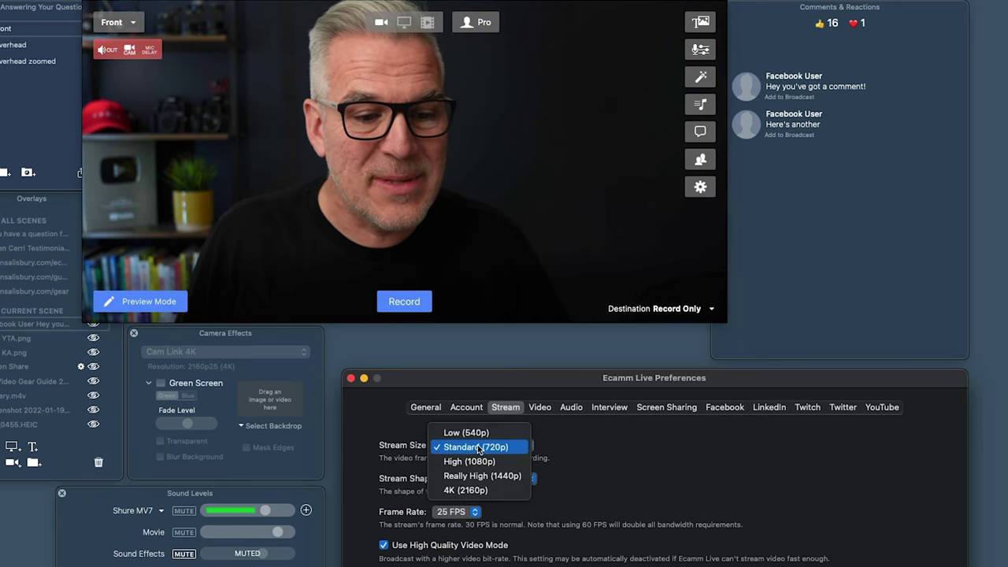
pyautogui.click(585, 484)
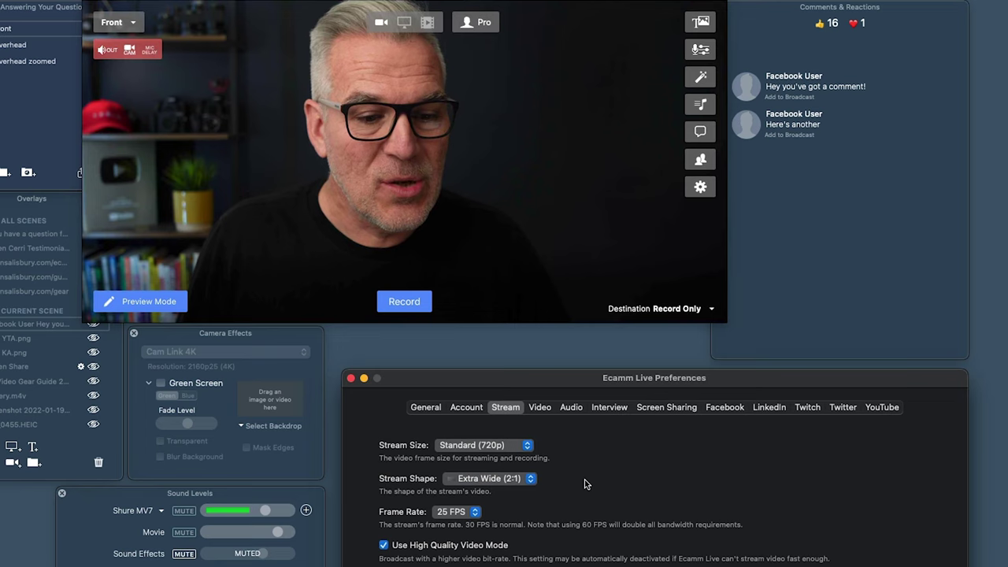
# Step: Return the stream shape to Wide (16:9) and set the stream size to 4K (2160p)
pyautogui.click(488, 480)
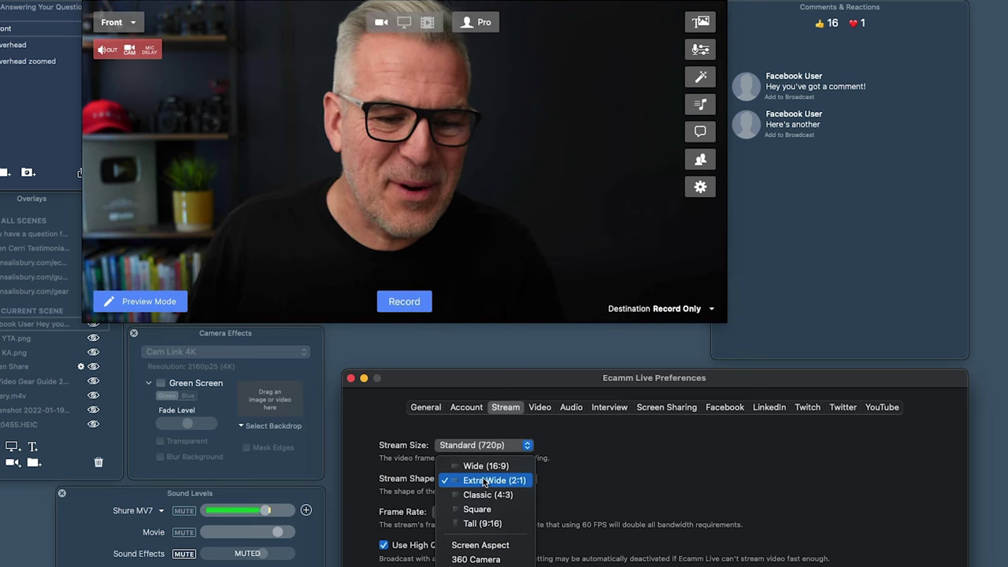
pyautogui.click(479, 466)
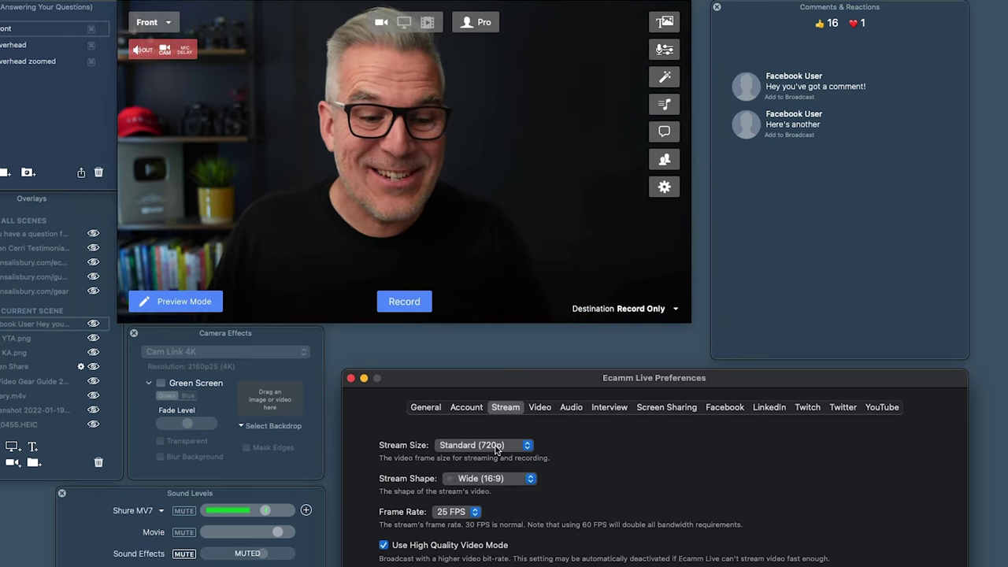
pyautogui.click(496, 448)
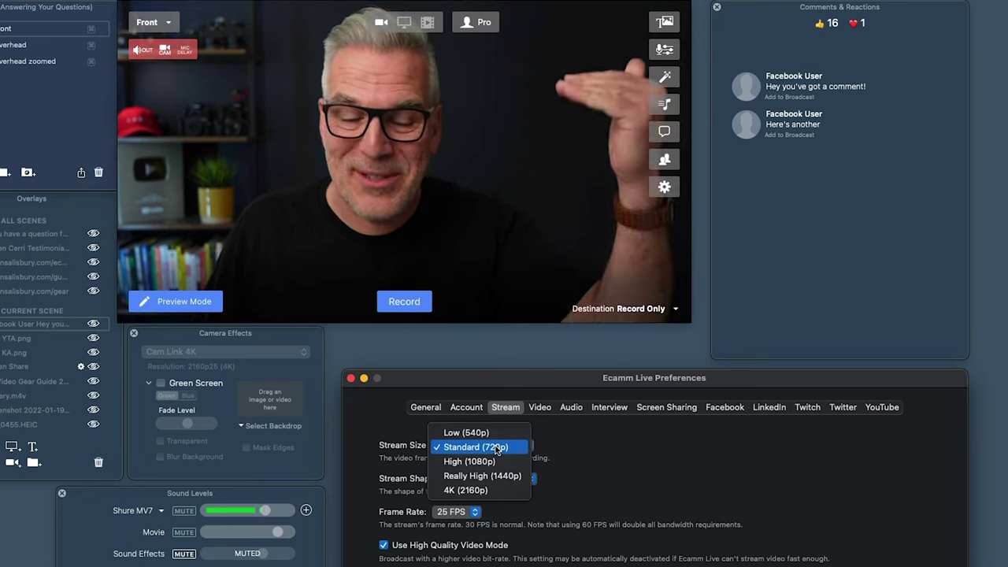
pyautogui.click(487, 491)
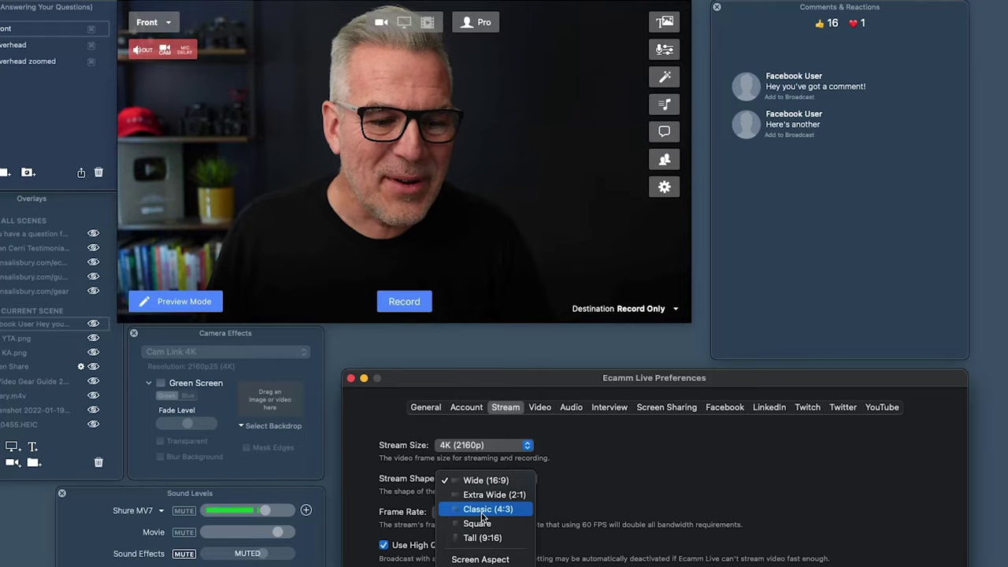
# Step: Try the Classic (4:3), Square and Tall (9:16) stream shapes in turn, then reopen the shape choices
pyautogui.click(544, 510)
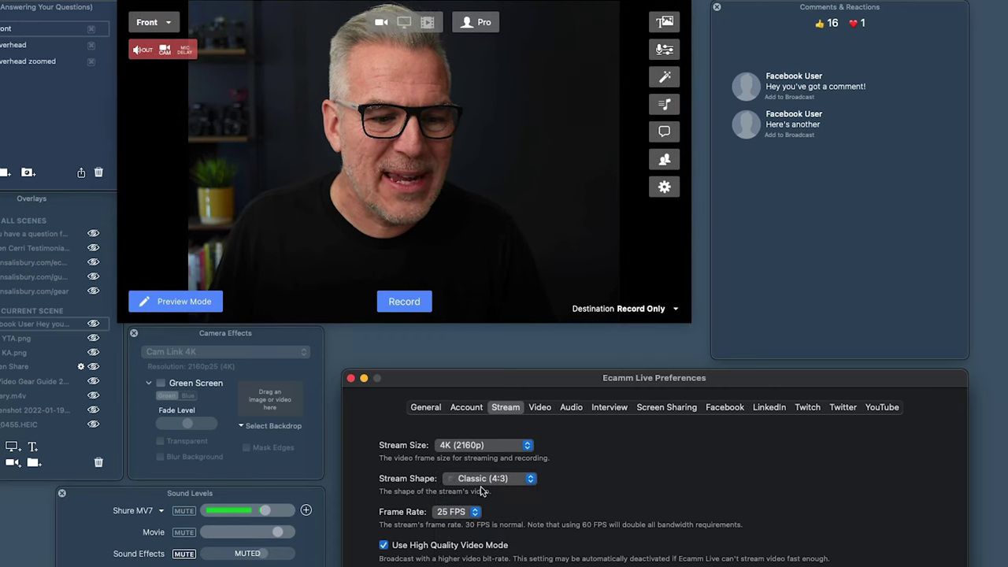
pyautogui.click(485, 479)
pyautogui.click(482, 495)
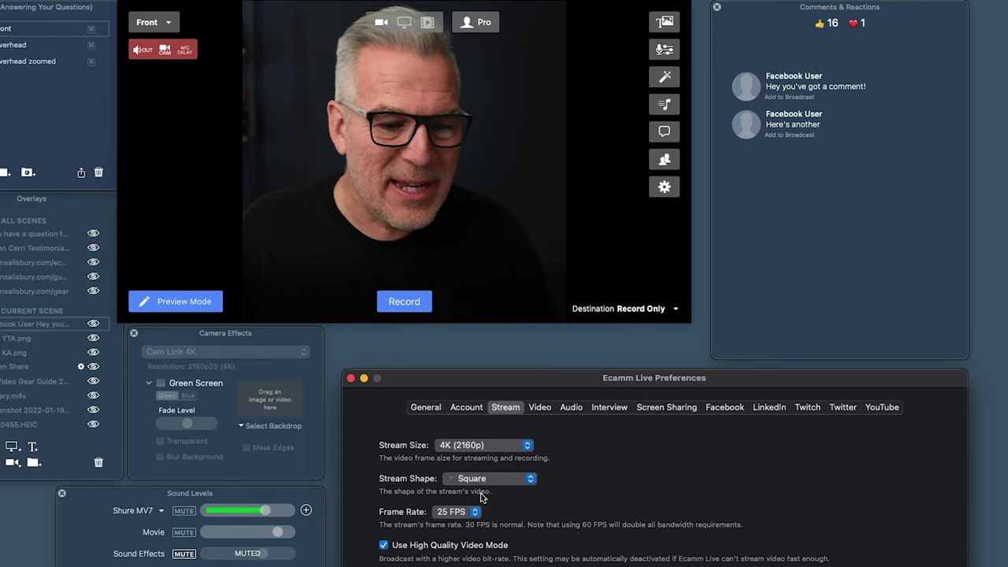
pyautogui.click(484, 479)
pyautogui.click(483, 493)
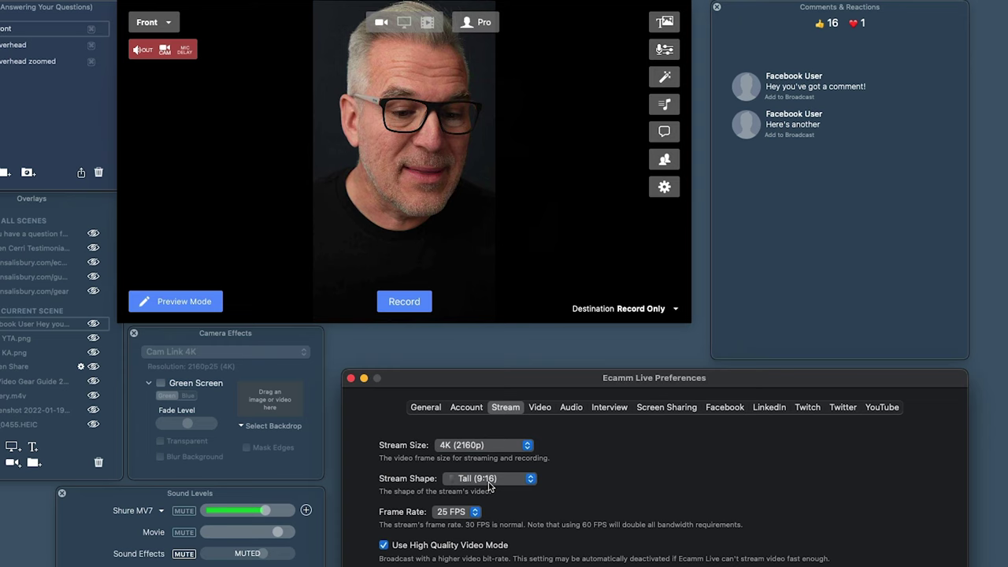
pyautogui.click(492, 481)
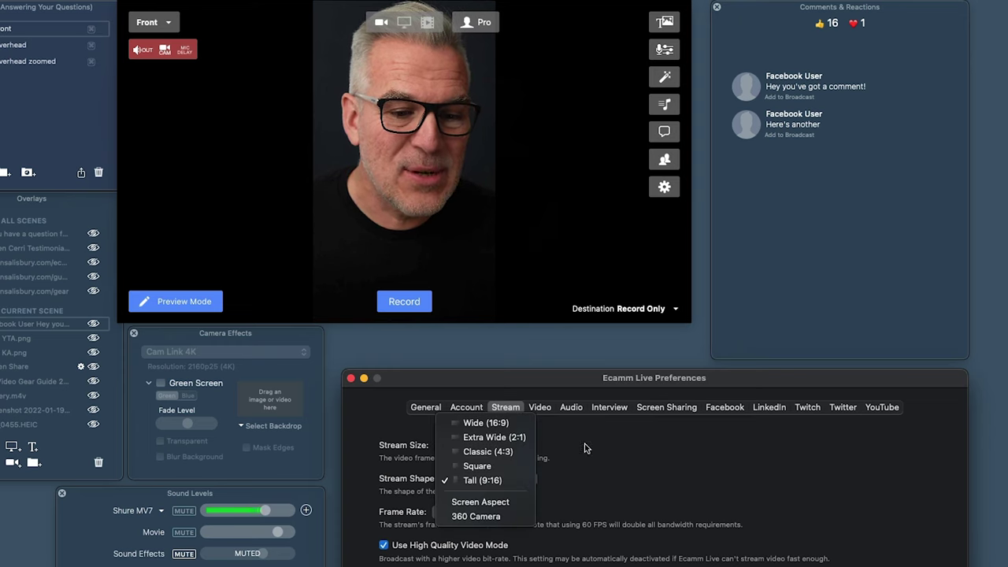
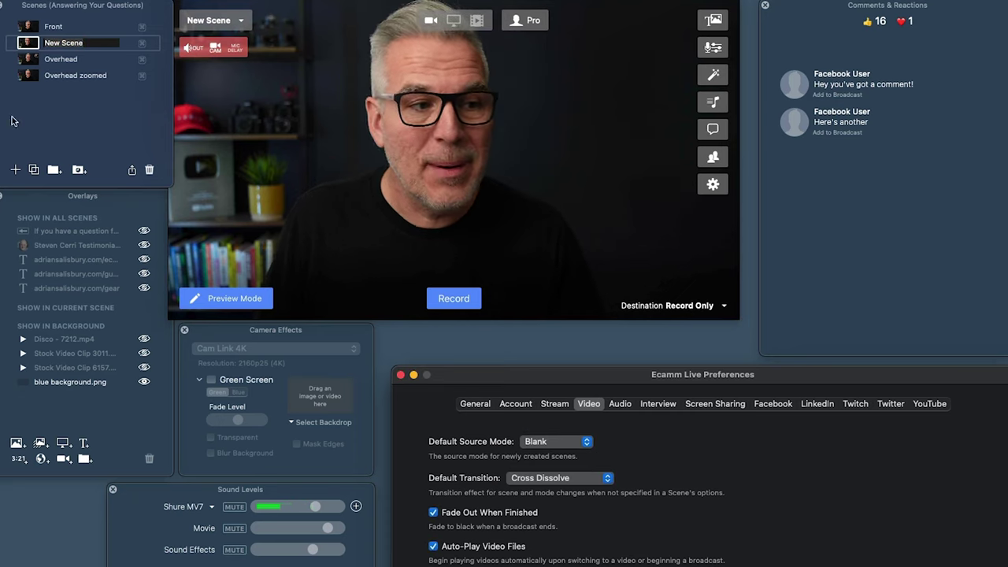
# Step: Add another scene and zoom the camera image in slightly on the New Scene below Front
pyautogui.click(16, 170)
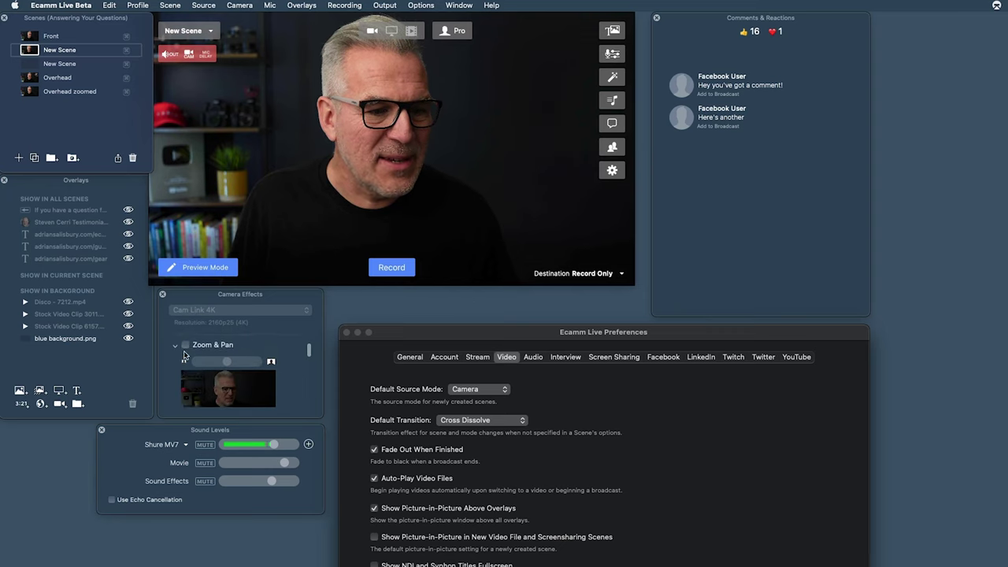
pyautogui.moveTo(227, 363); pyautogui.dragTo(234, 382)
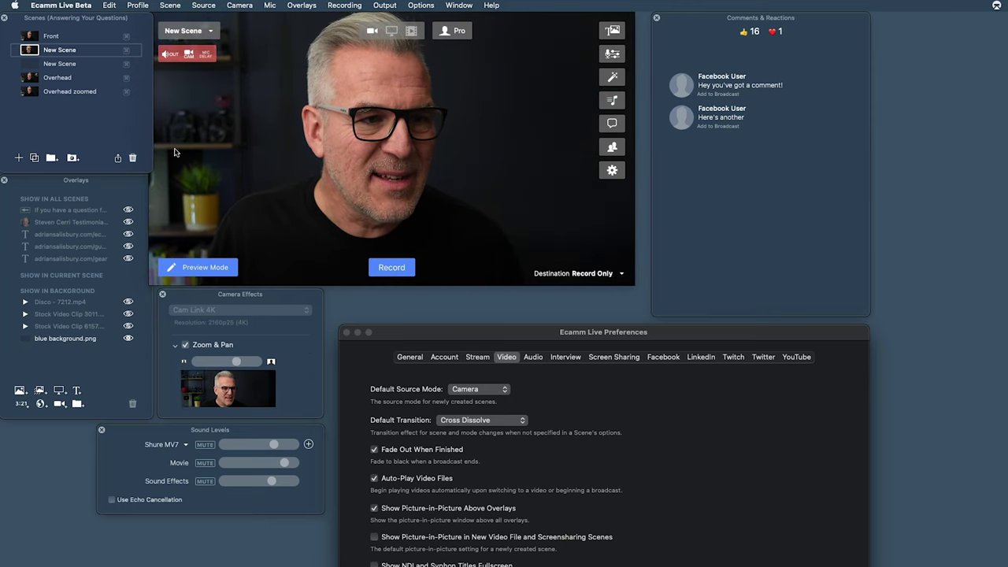
# Step: Switch back and forth between the Front scene and the zoomed New Scene to preview the Cross Dissolve transition
pyautogui.click(31, 36)
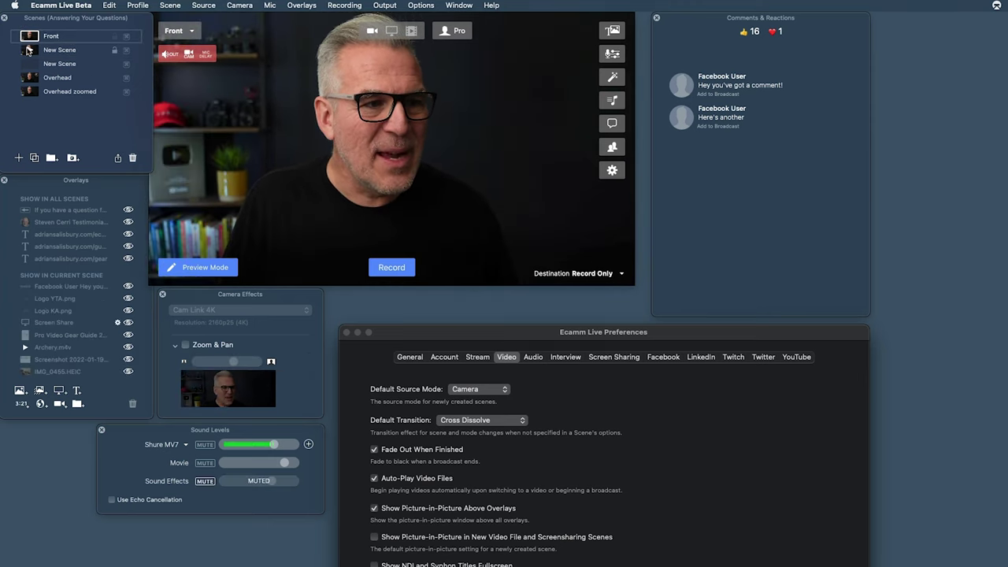
pyautogui.click(29, 51)
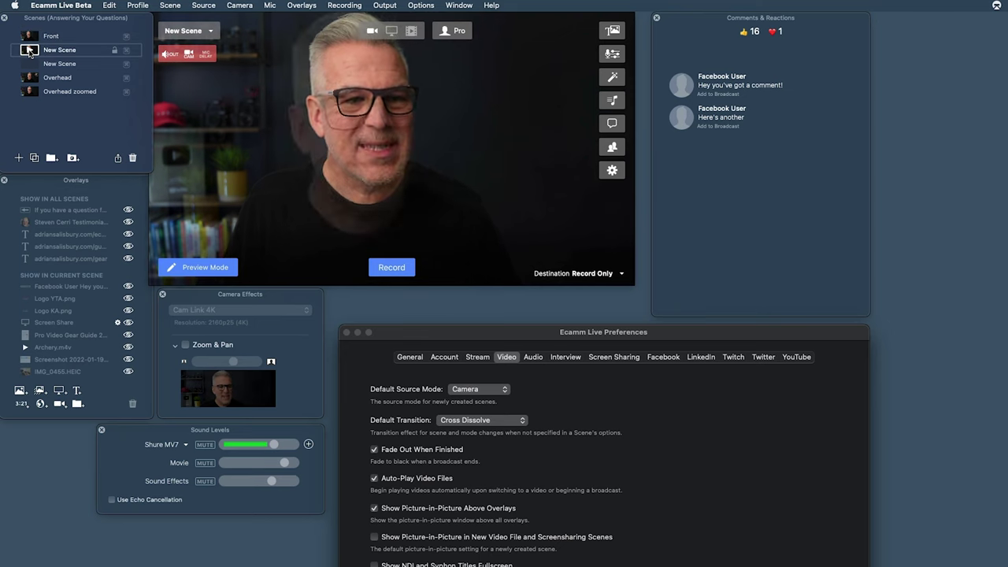
pyautogui.click(29, 36)
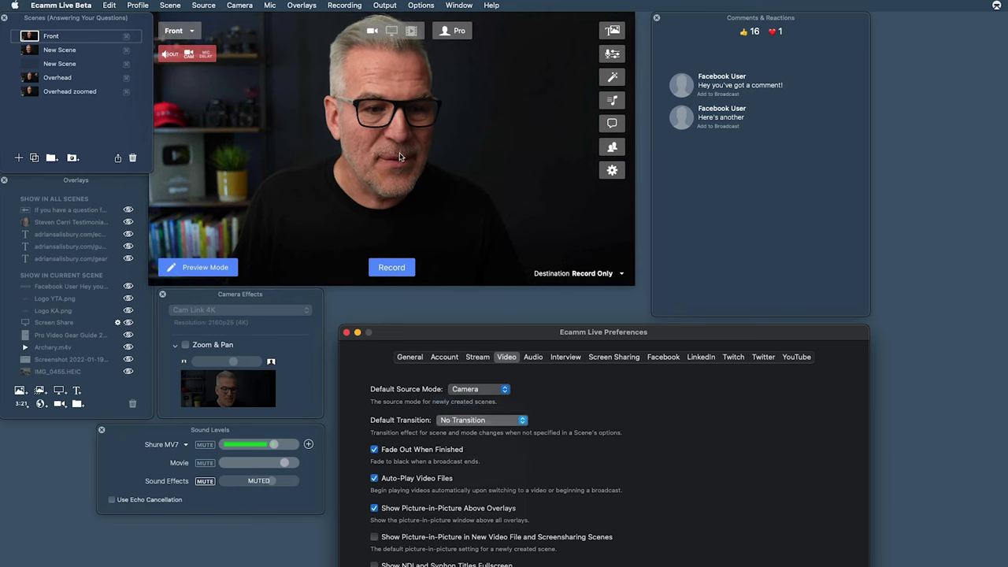
# Step: Preview the No Transition default by switching between the zoomed New Scene and the Front scene
pyautogui.click(30, 51)
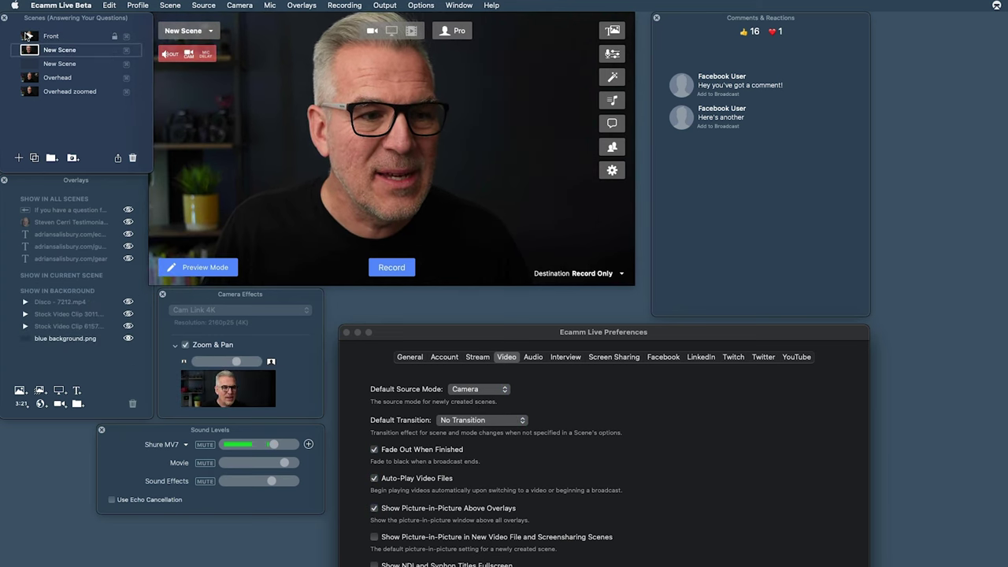
pyautogui.click(29, 36)
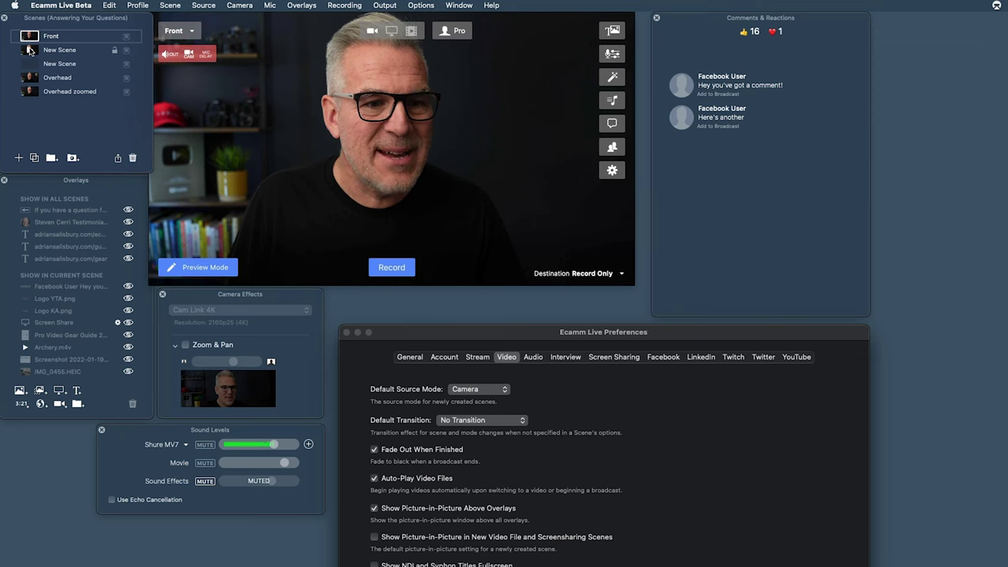
pyautogui.click(30, 50)
# Step: Set the default transition to White Flash and test it by switching to Front and back to the zoomed New Scene
pyautogui.click(482, 419)
pyautogui.click(511, 477)
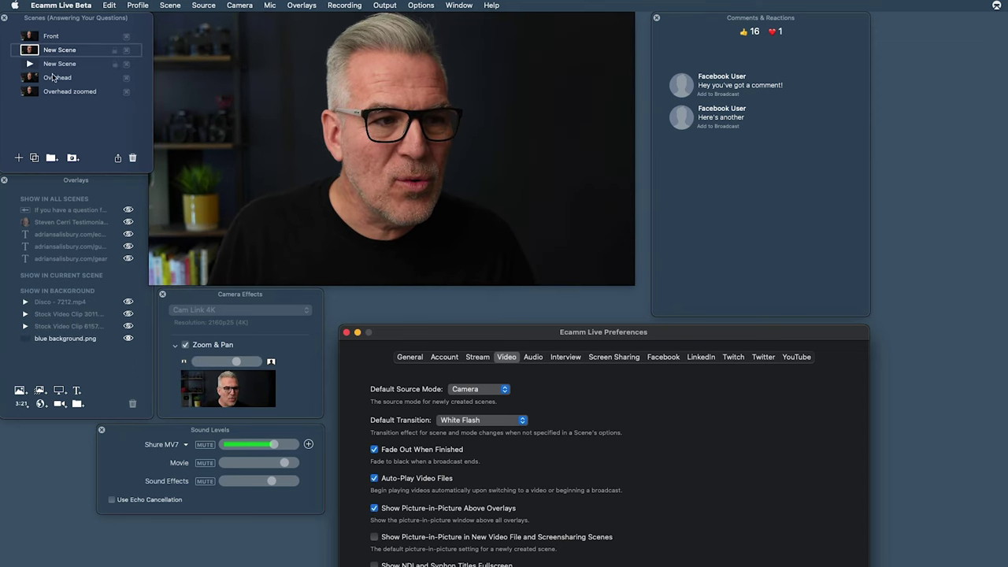
pyautogui.click(30, 36)
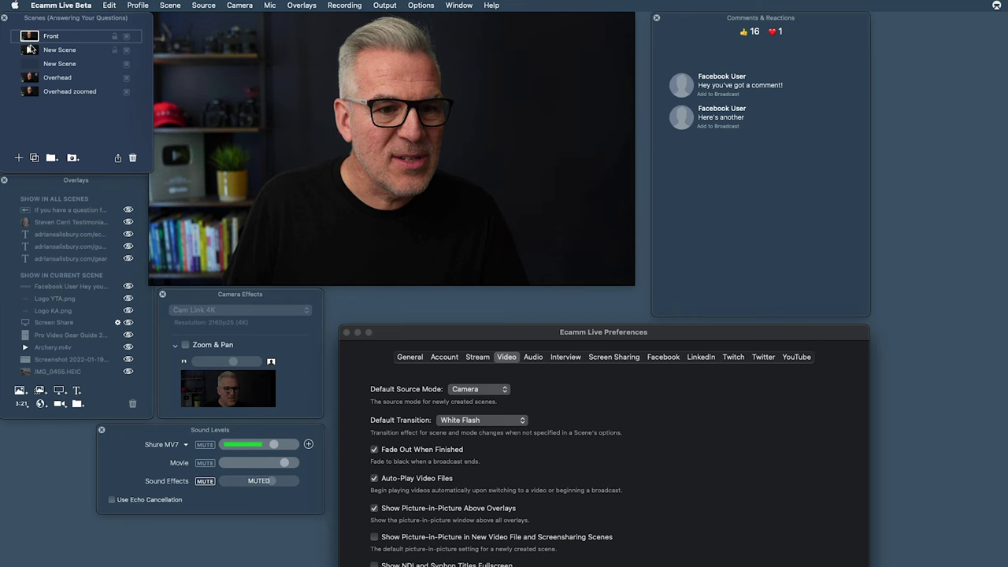
pyautogui.click(30, 51)
# Step: Set the default transition to Slower Cross Dissolve and test it by switching to the Front scene
pyautogui.click(470, 423)
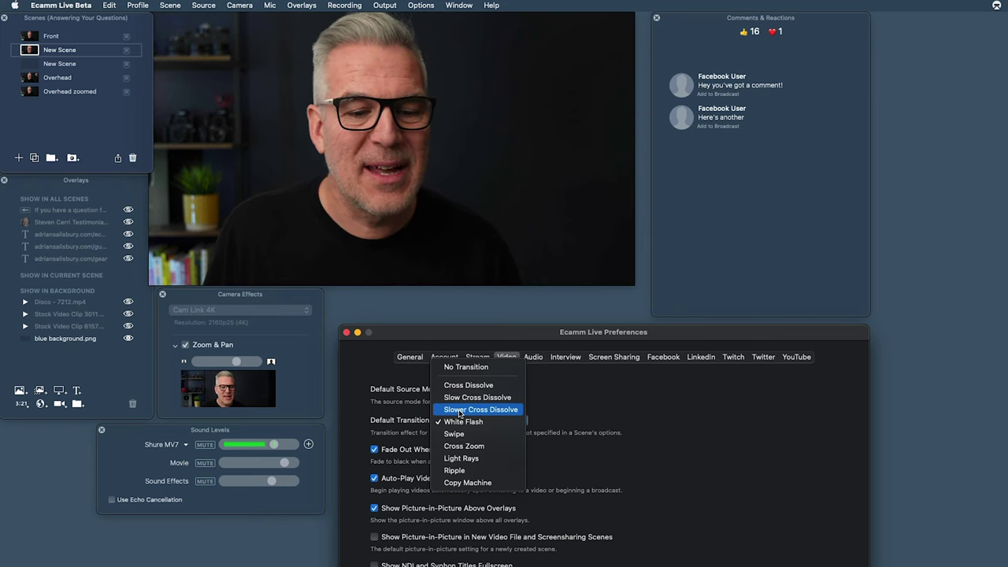
pyautogui.click(460, 410)
pyautogui.click(28, 36)
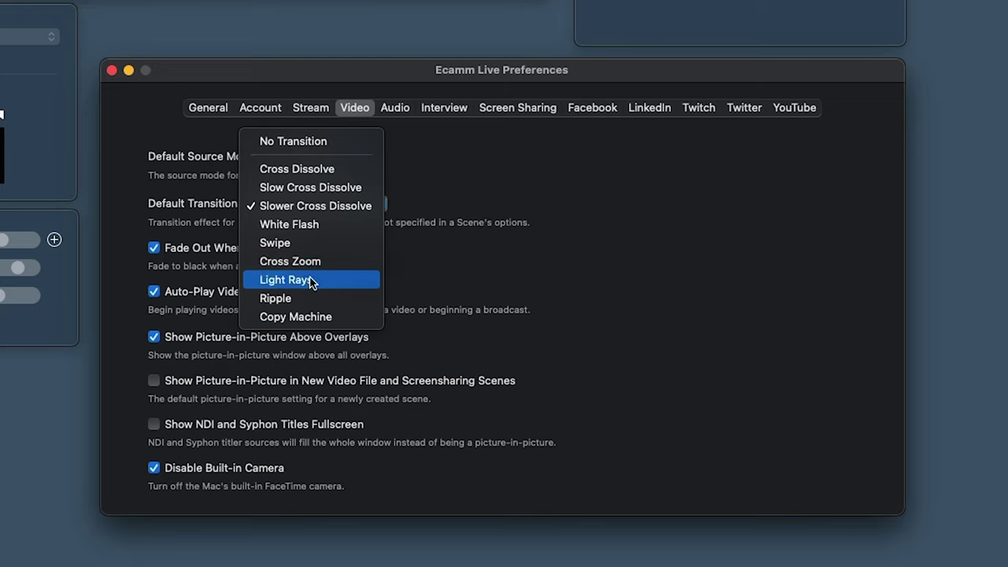
# Step: Set the default transition to Copy Machine and test it by switching to the zoomed New Scene
pyautogui.click(315, 316)
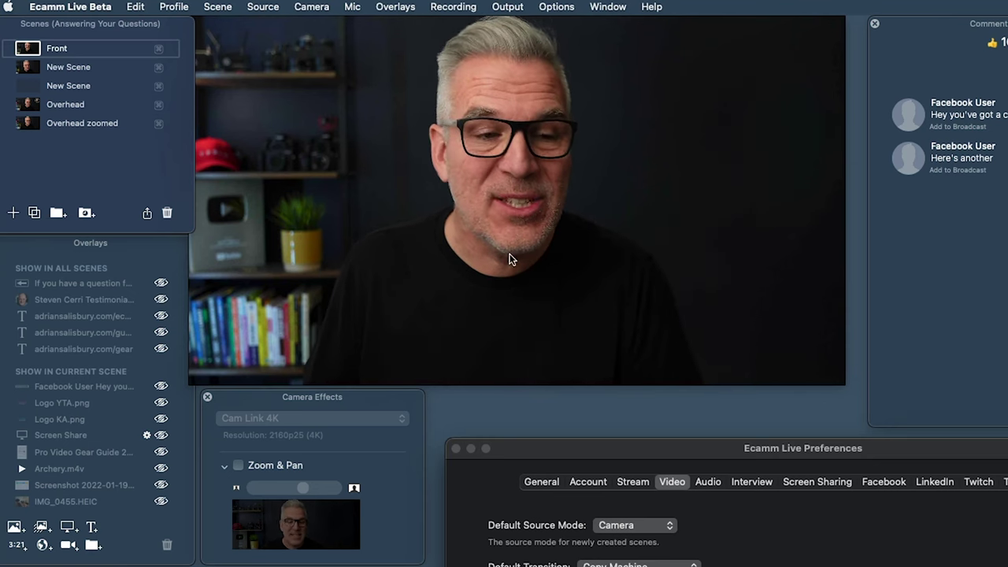
pyautogui.click(26, 68)
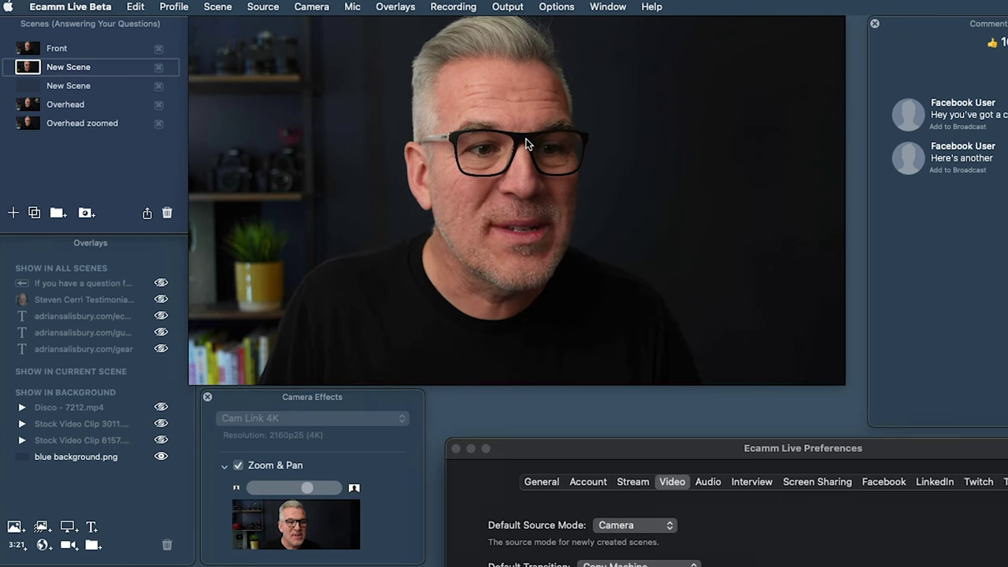
# Step: Give the zoomed New Scene its own Swipe transition and test it by switching to Front and back
pyautogui.click(556, 6)
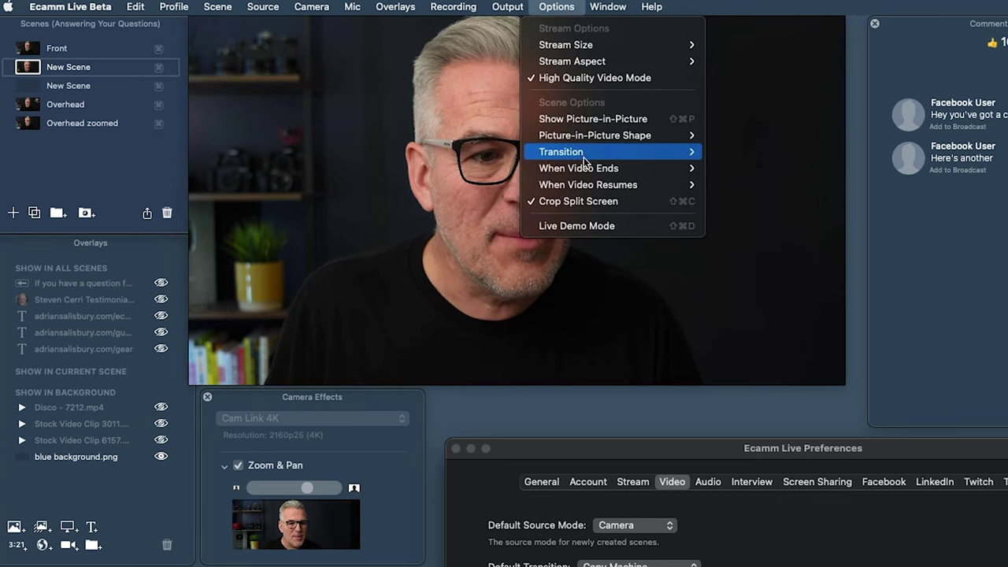
pyautogui.moveTo(584, 158)
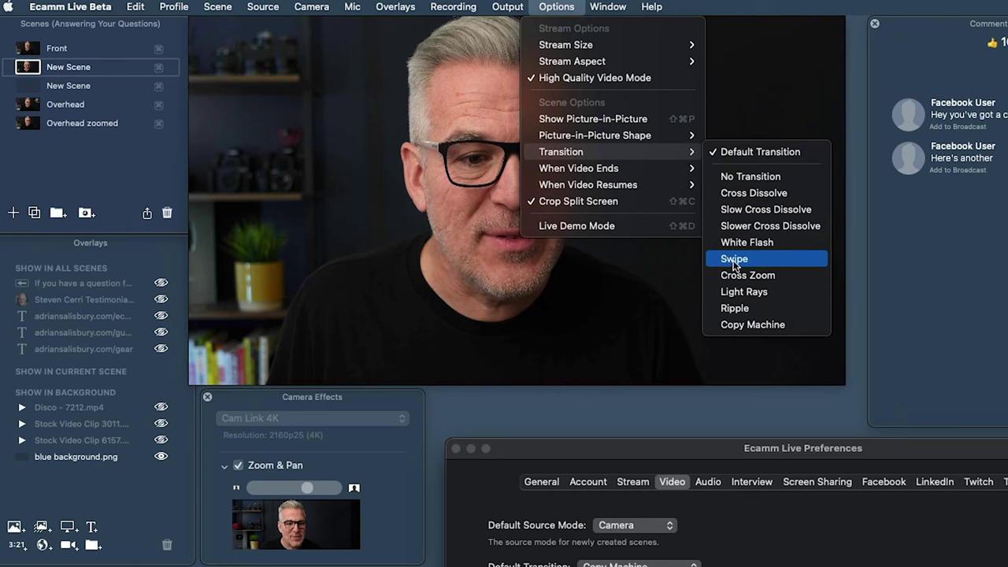
pyautogui.click(734, 259)
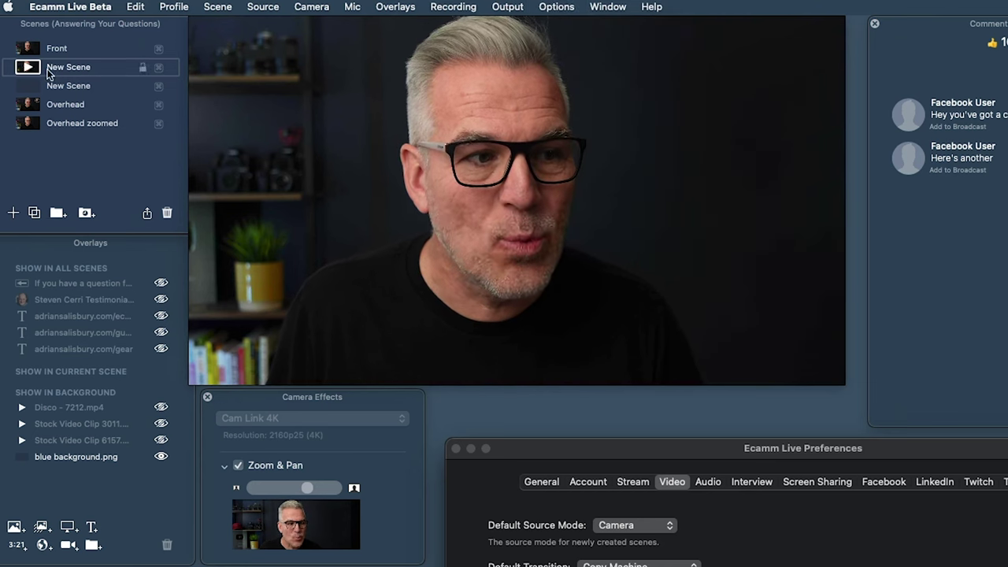
pyautogui.click(30, 49)
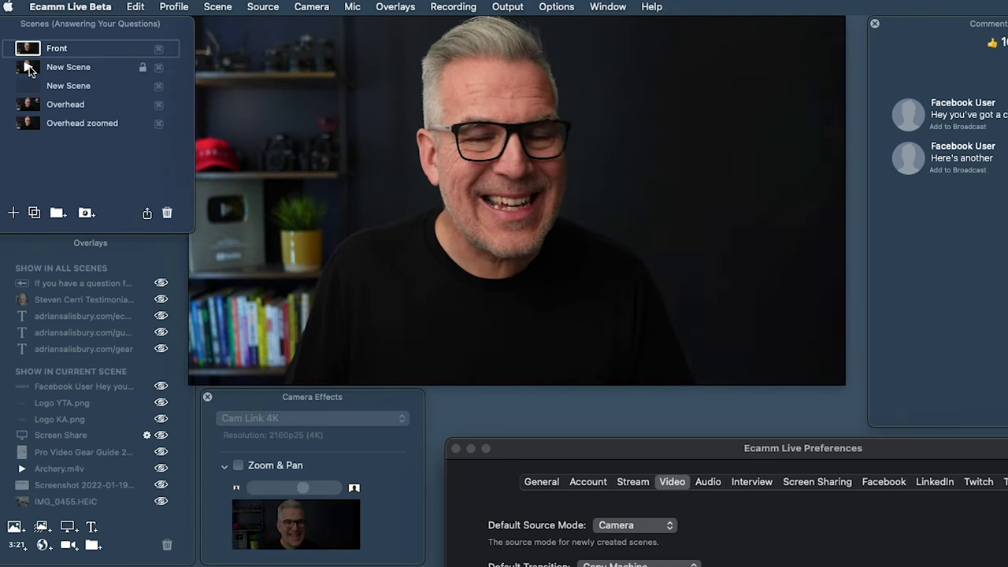
pyautogui.click(28, 67)
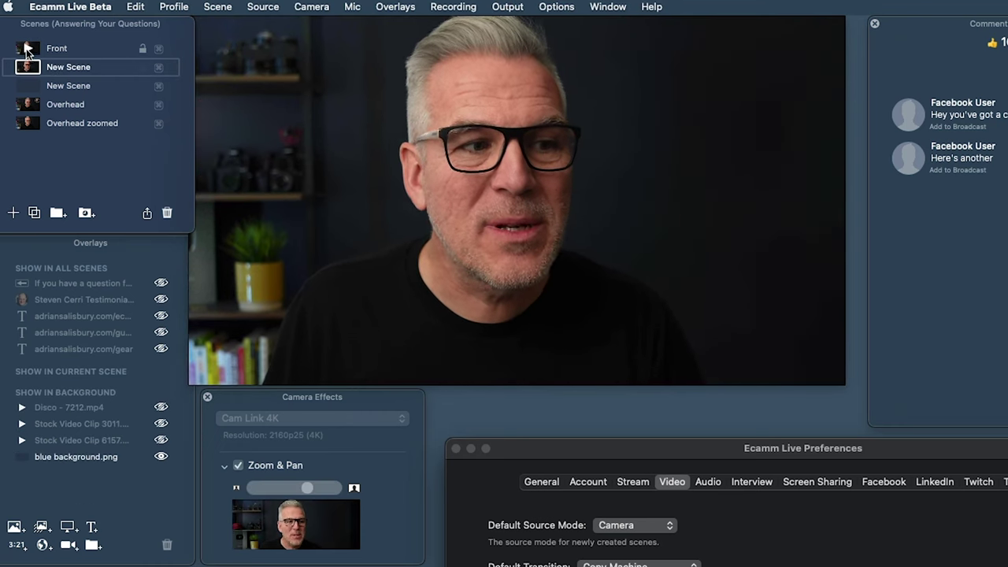
# Step: Set the Front scene's own transition to Default Transition, and set the default transition in the Video preferences to Cross Dissolve
pyautogui.click(28, 49)
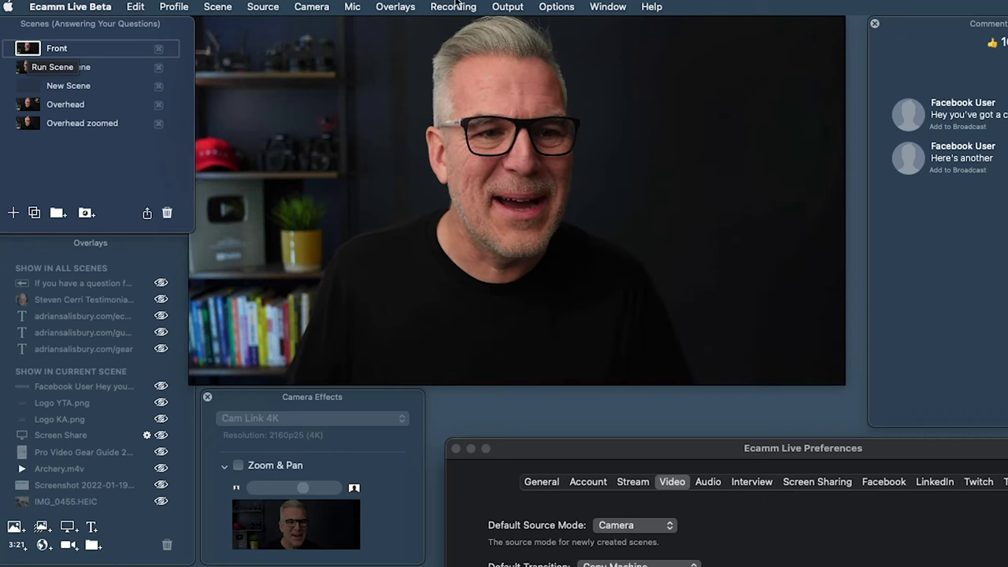
pyautogui.click(555, 8)
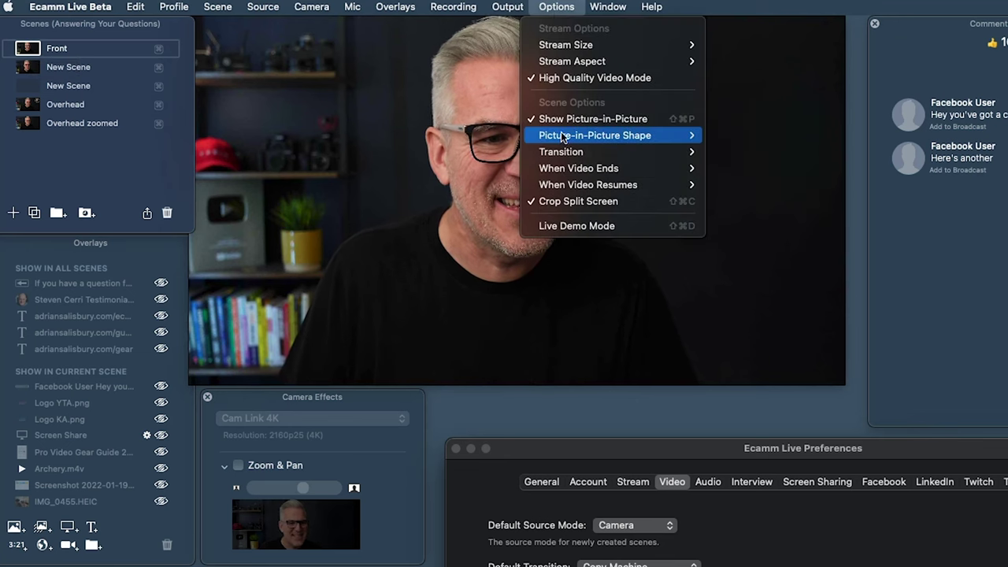
pyautogui.moveTo(568, 156)
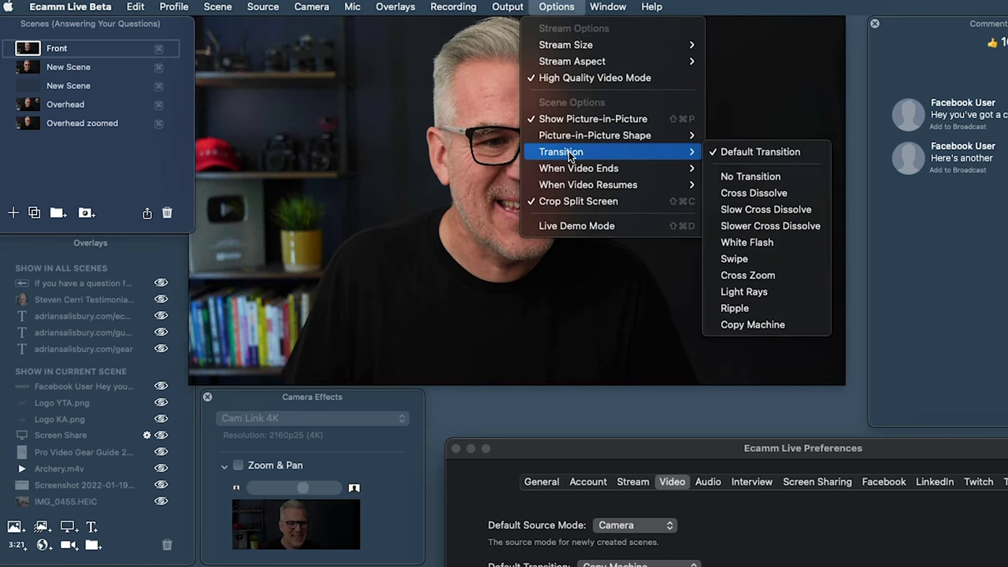
pyautogui.click(739, 154)
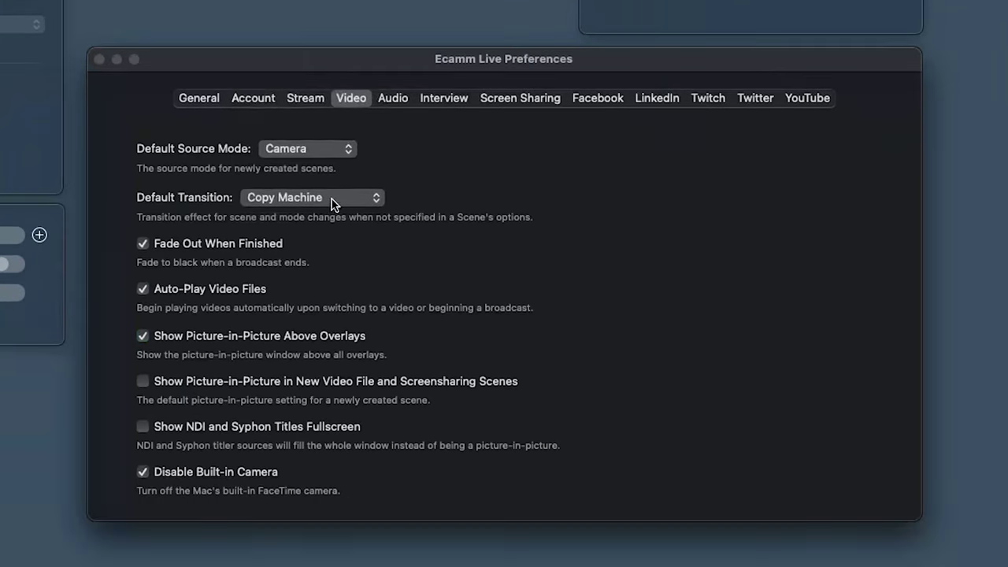
pyautogui.click(658, 565)
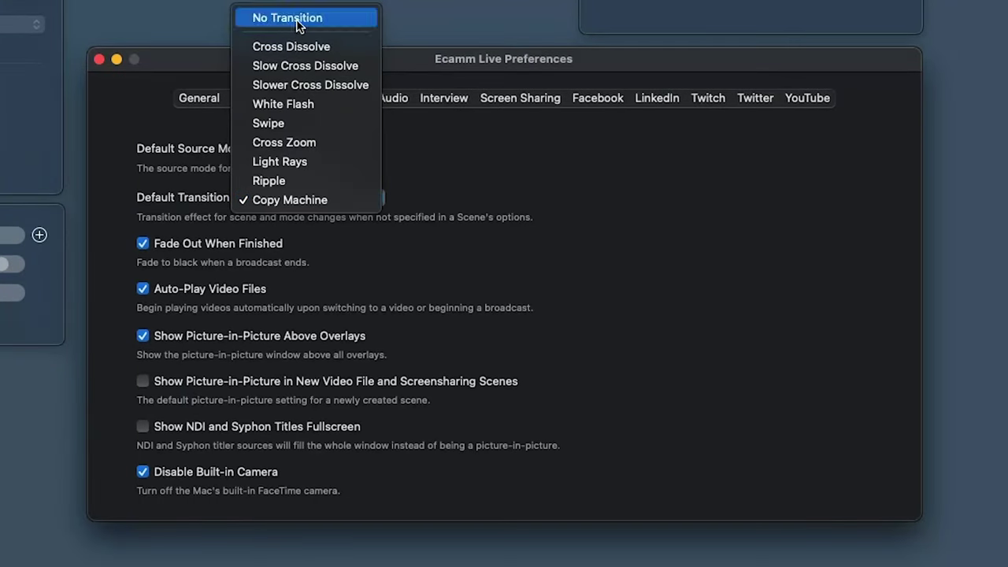
pyautogui.click(293, 48)
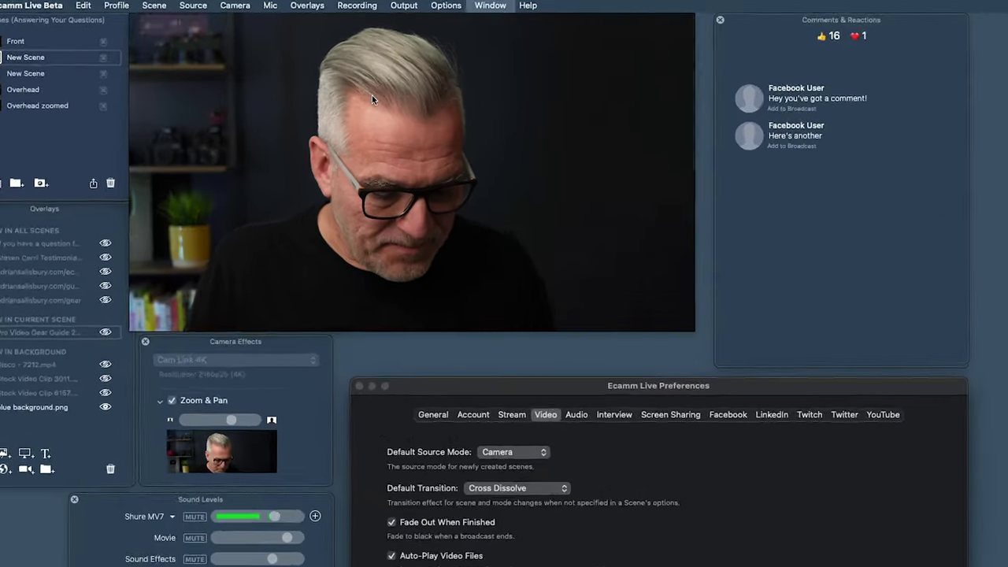
# Step: Switch the zoomed New Scene to screen sharing and have it show the Ecamm Live Preferences window
pyautogui.moveTo(373, 31)
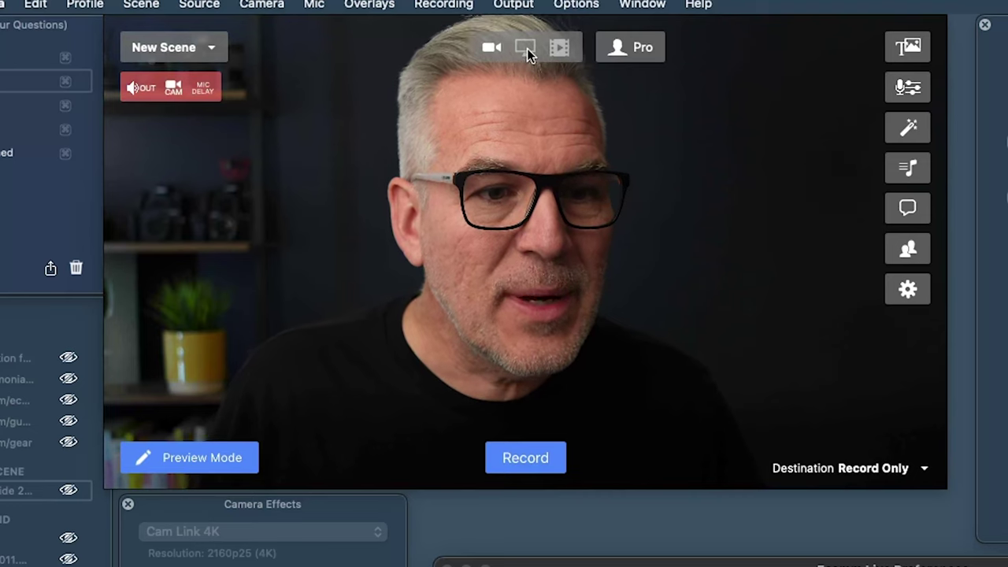
pyautogui.click(527, 48)
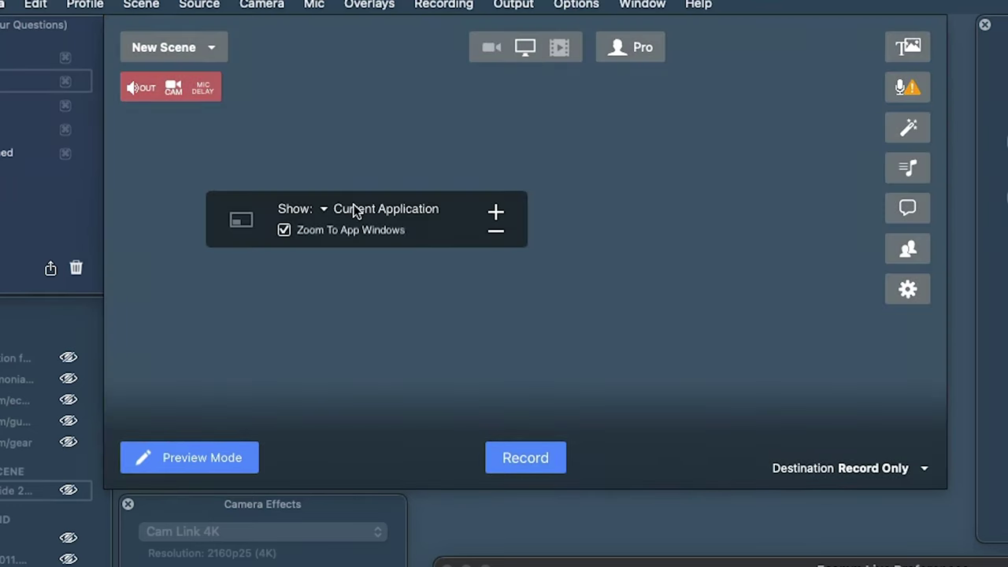
pyautogui.click(355, 211)
pyautogui.moveTo(453, 245)
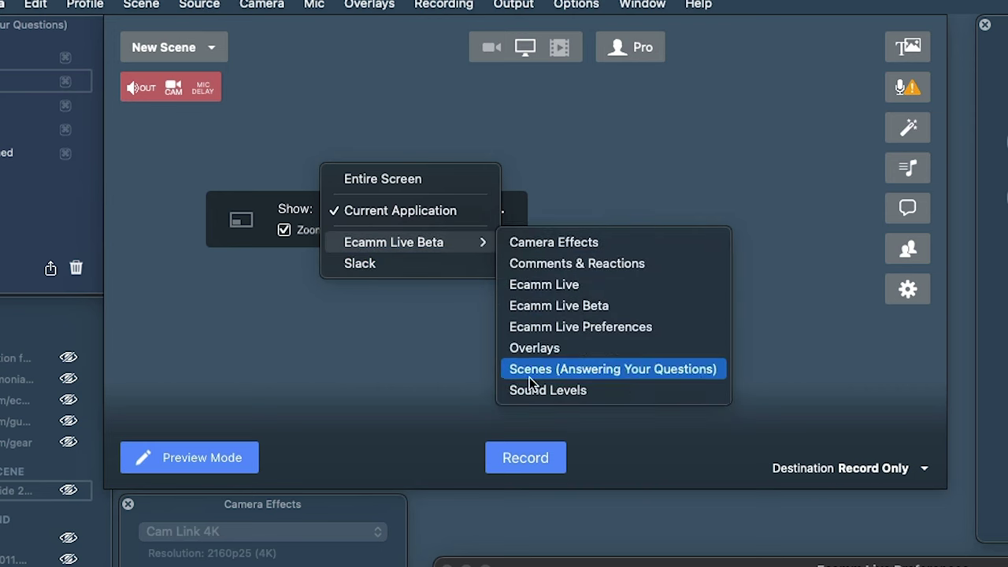
pyautogui.click(534, 327)
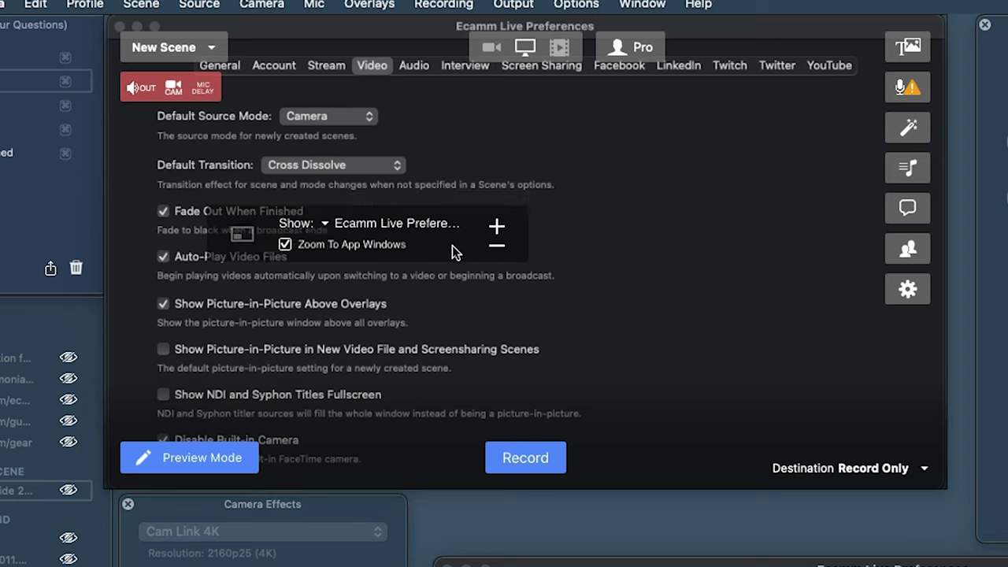
# Step: Turn on picture-in-picture for the shared window, enlarge the camera view and place it in the scene's lower-left corner
pyautogui.click(243, 237)
pyautogui.moveTo(280, 389); pyautogui.dragTo(296, 302)
pyautogui.moveTo(341, 380); pyautogui.dragTo(444, 446)
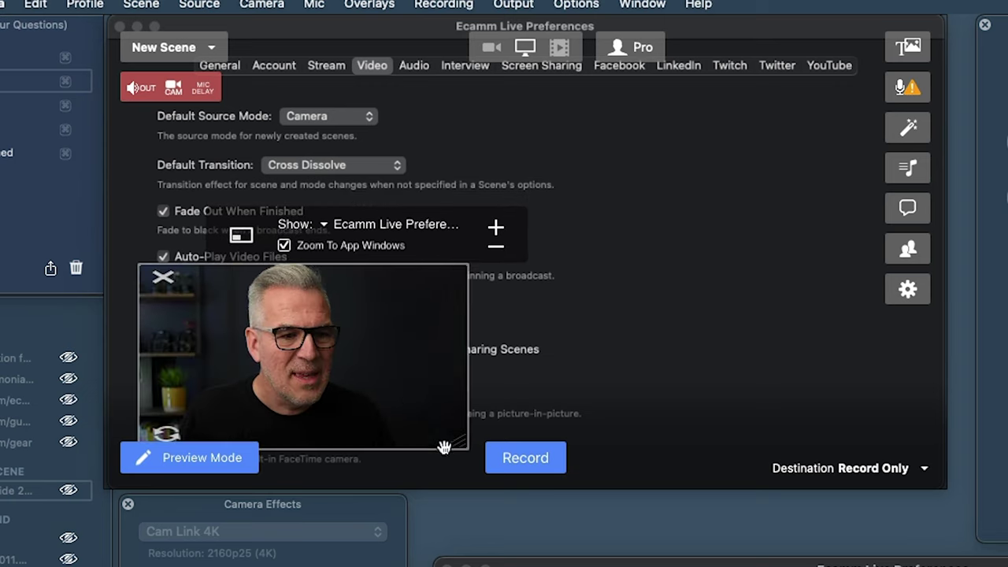
pyautogui.moveTo(385, 383); pyautogui.dragTo(378, 382)
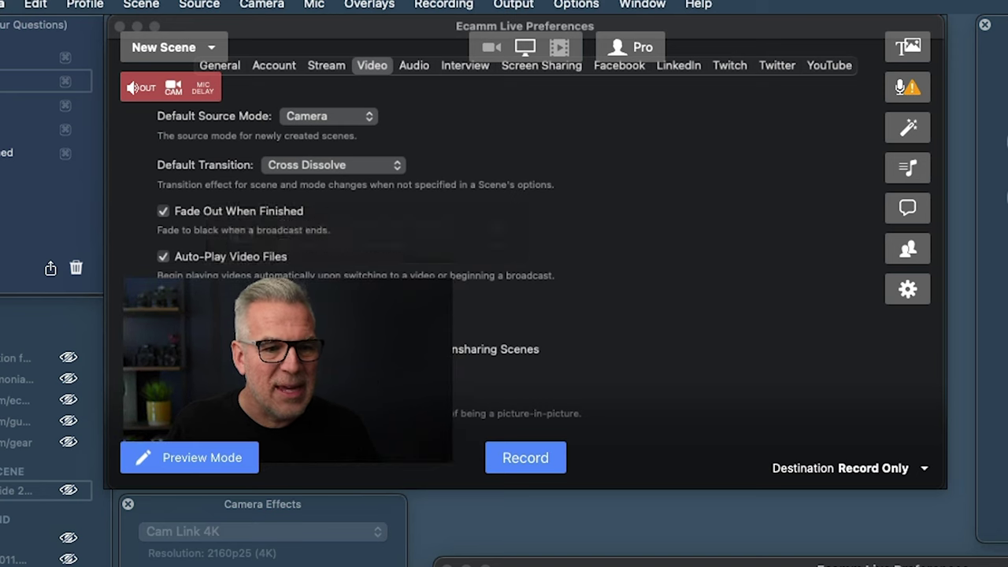
# Step: Add the comment "Hey you've got a comment!" to the broadcast and move its overlay to test the layering against the picture-in-picture
pyautogui.moveTo(228, 304)
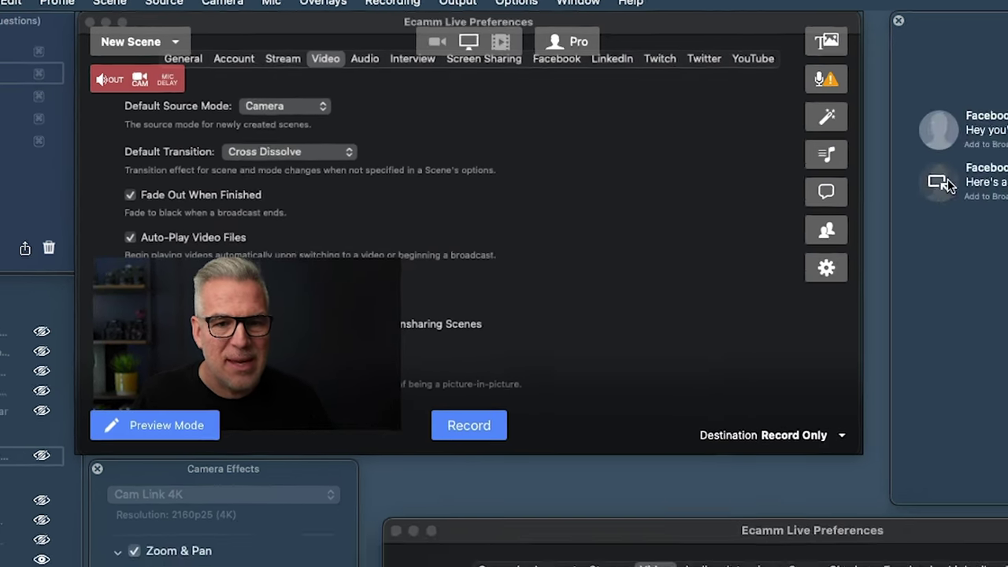
pyautogui.moveTo(741, 105)
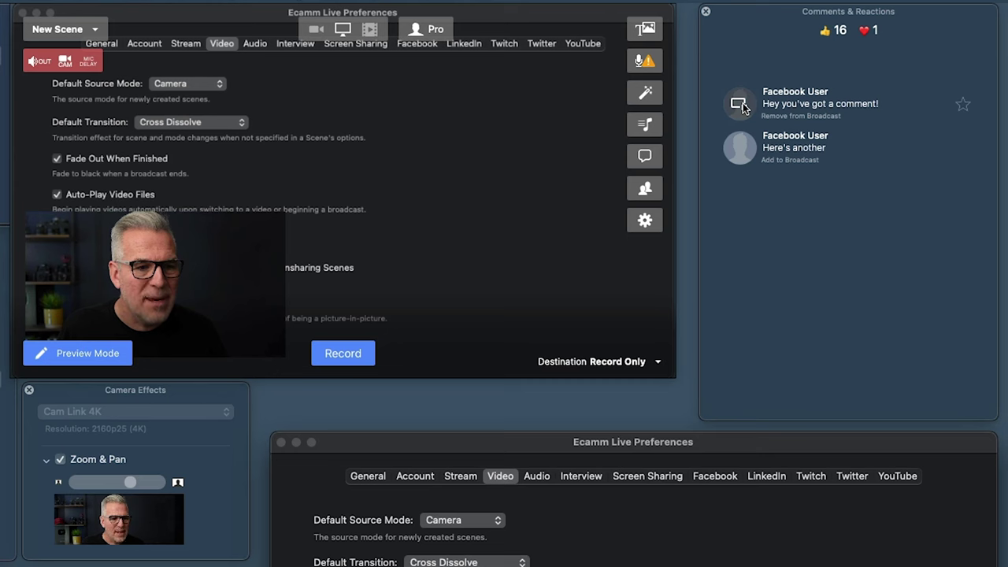
pyautogui.moveTo(357, 184)
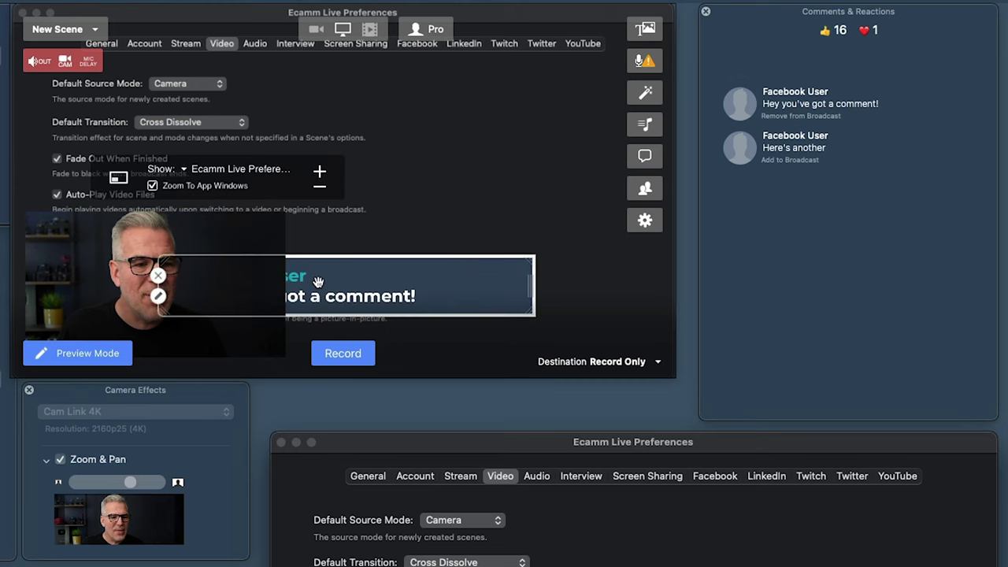
pyautogui.moveTo(249, 244); pyautogui.dragTo(569, 228)
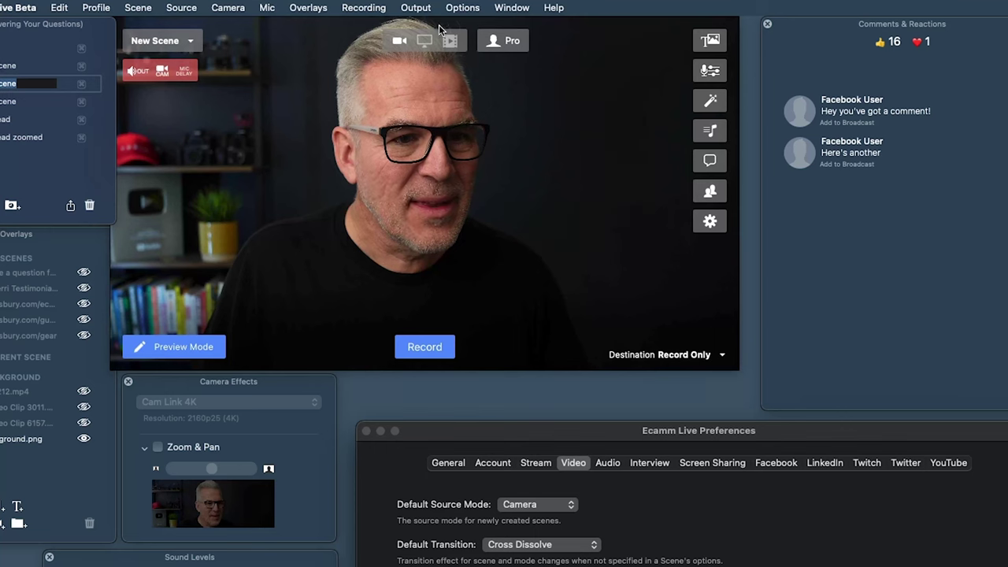
# Step: Play a recent video file with muted sound in the newly added scene and move the picture-in-picture slightly up and inward
pyautogui.click(449, 40)
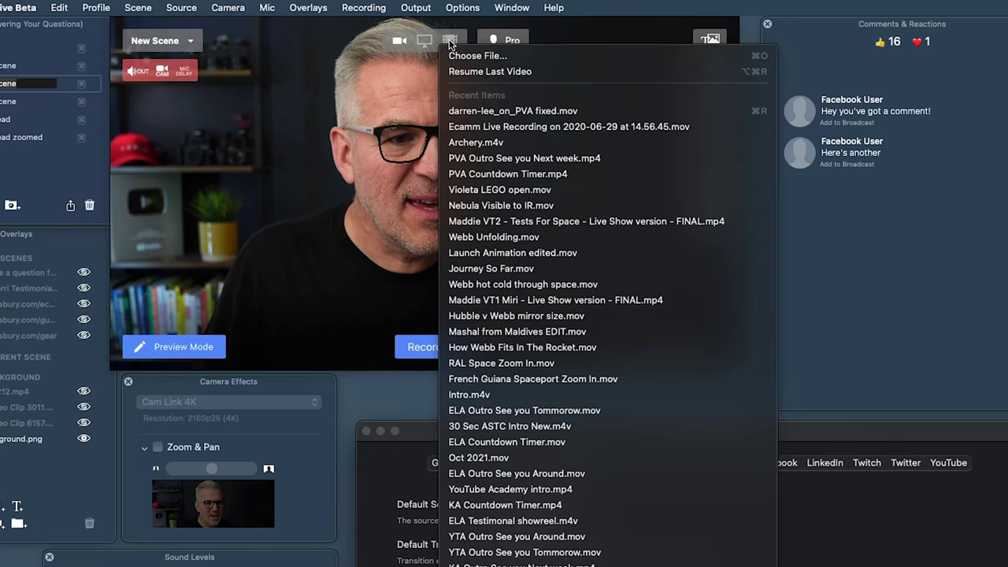
pyautogui.press('Escape')
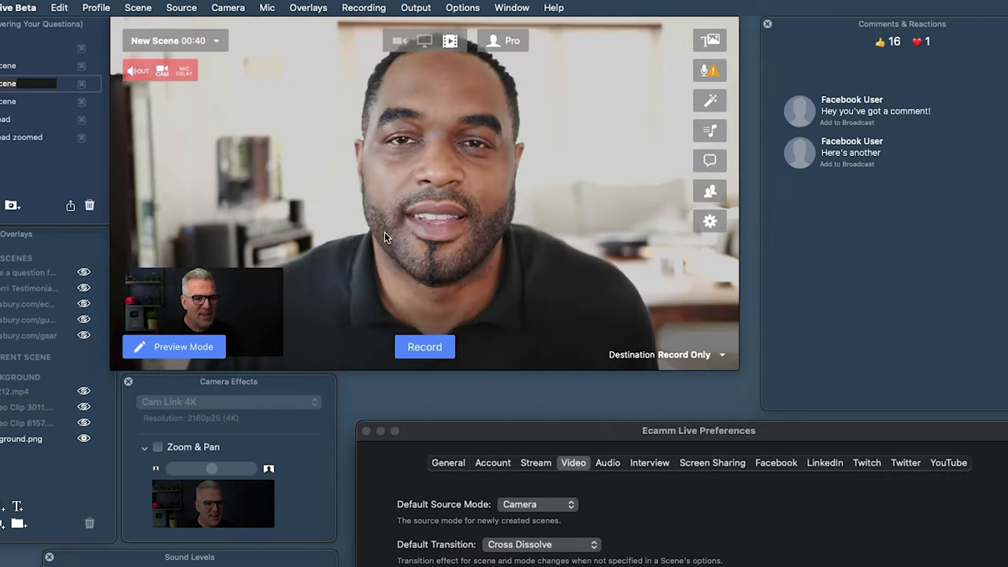
pyautogui.moveTo(254, 292)
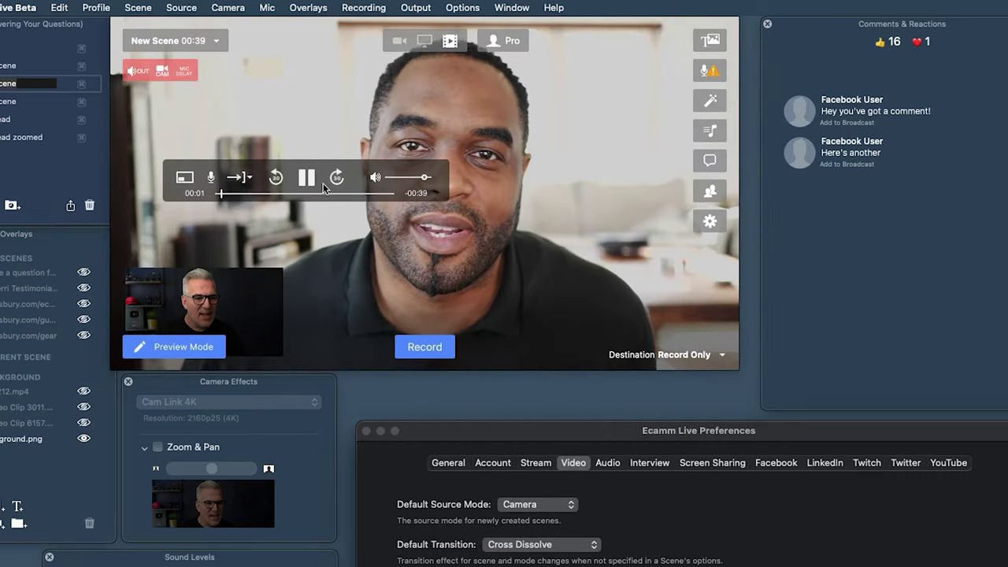
pyautogui.click(375, 177)
pyautogui.moveTo(253, 305); pyautogui.dragTo(259, 280)
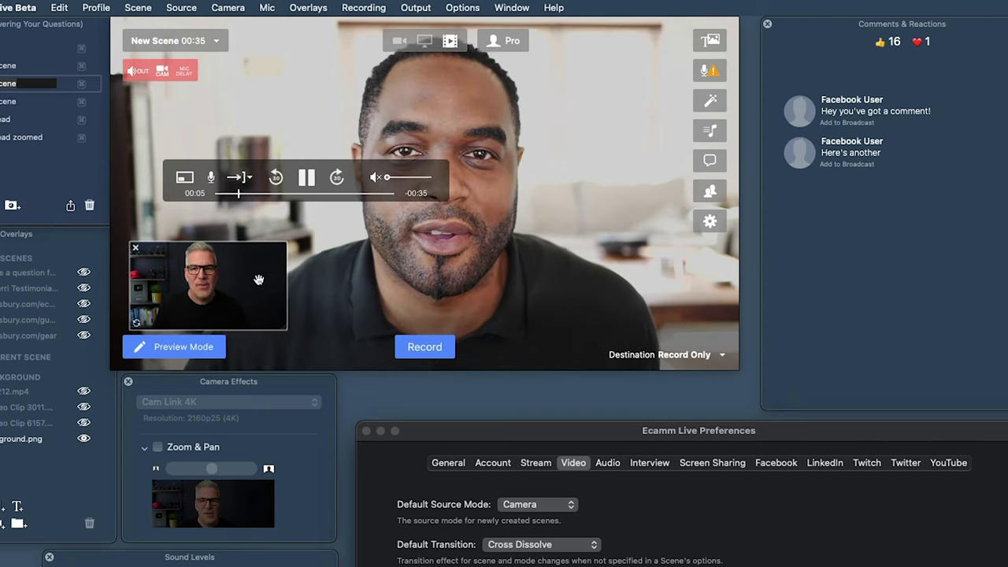
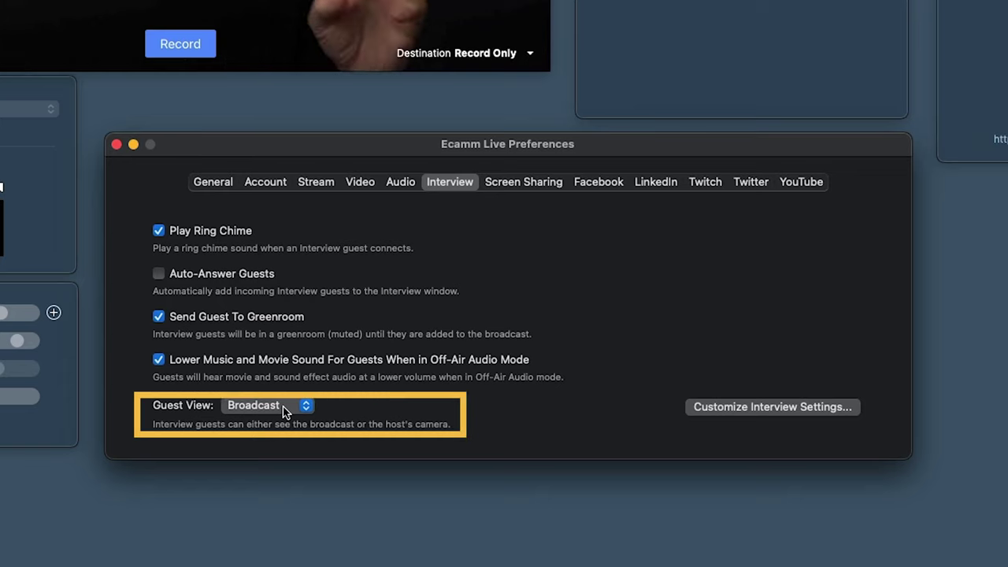
# Step: Review the Broadcast and Host Camera choices for Guest View, keep Broadcast, and open the customizable interview settings
pyautogui.click(285, 406)
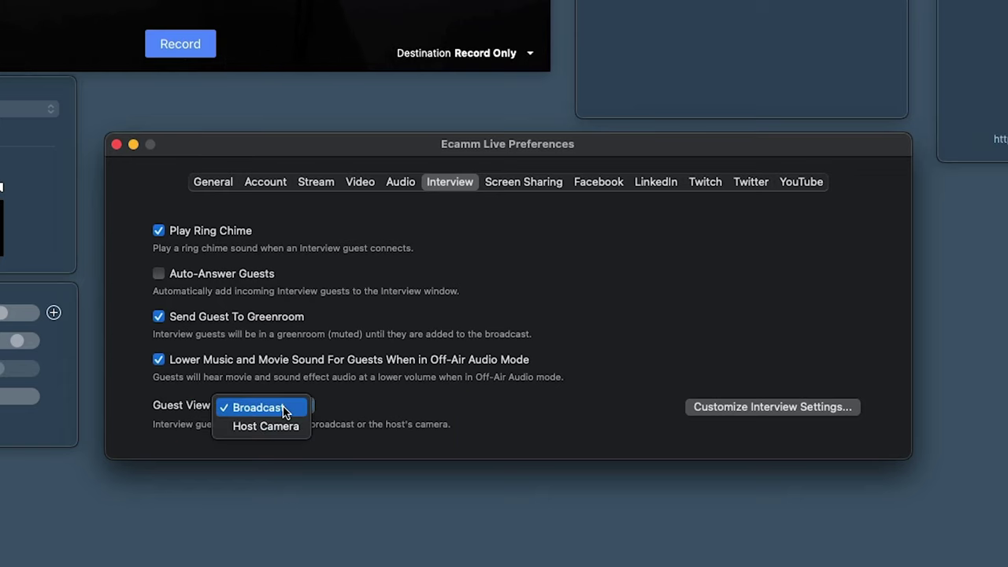
pyautogui.click(270, 408)
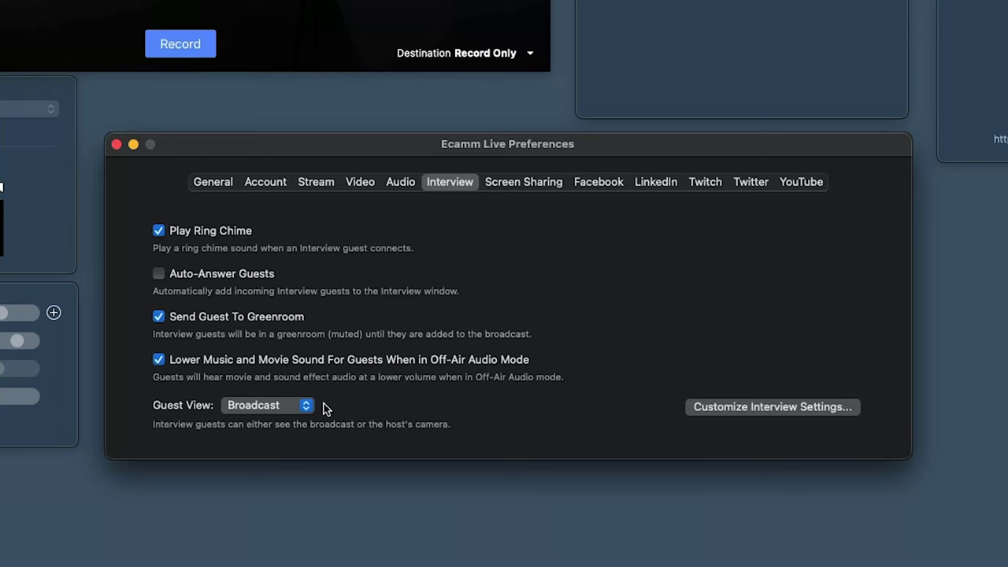
pyautogui.click(270, 410)
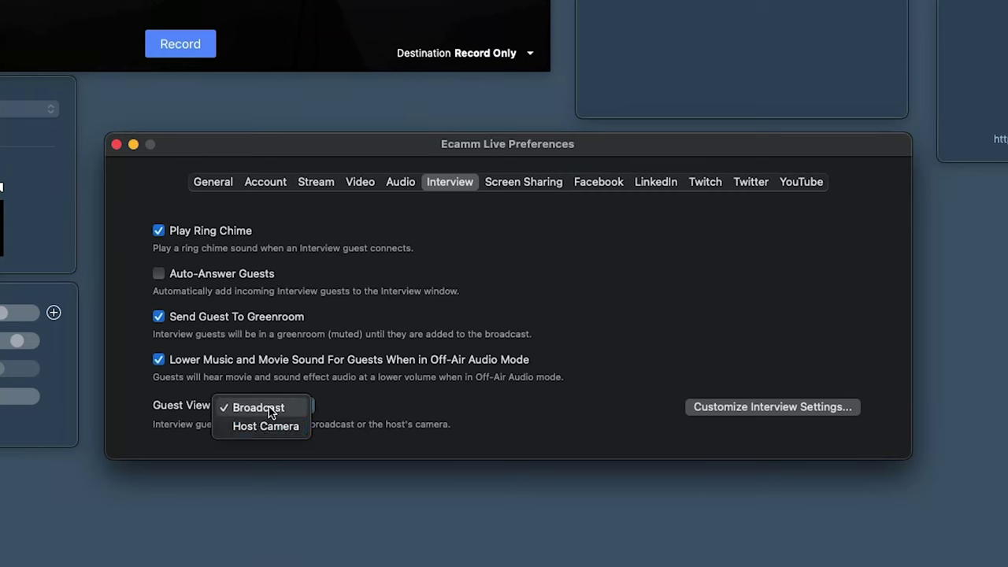
pyautogui.click(267, 426)
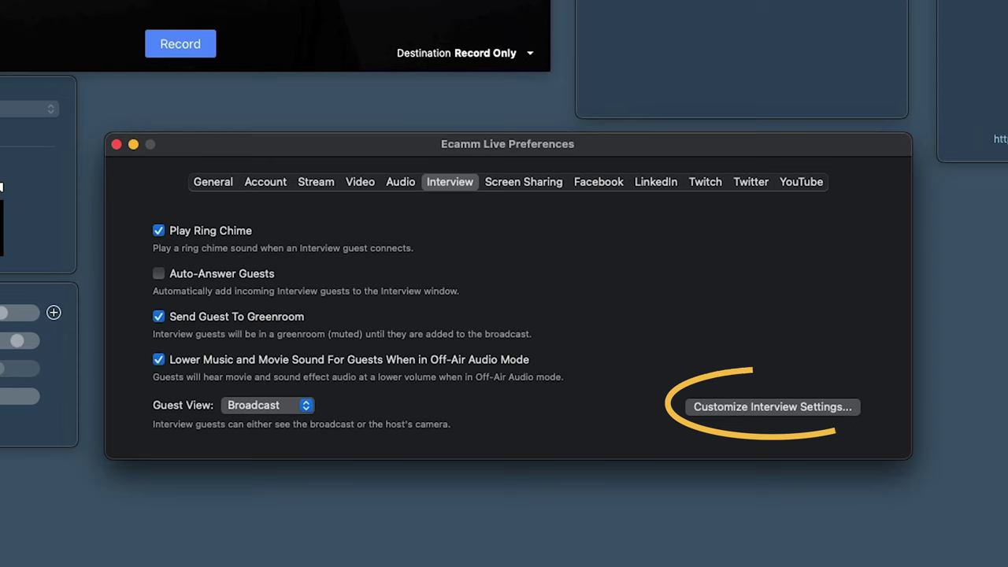
pyautogui.click(754, 407)
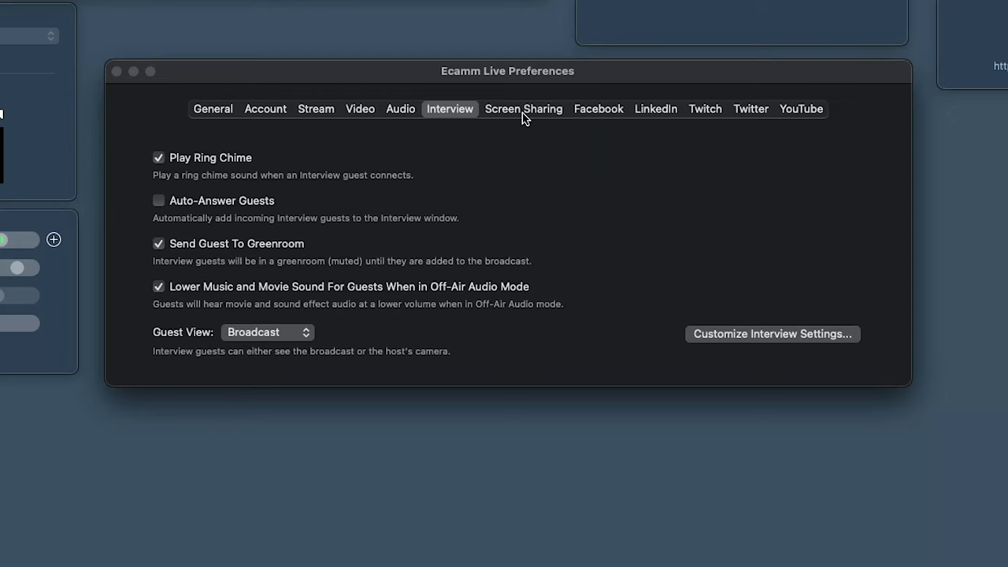
# Step: With the Screen Sharing preferences open, share the entire screen in the Front scene and turn off Dock hiding
pyautogui.click(524, 116)
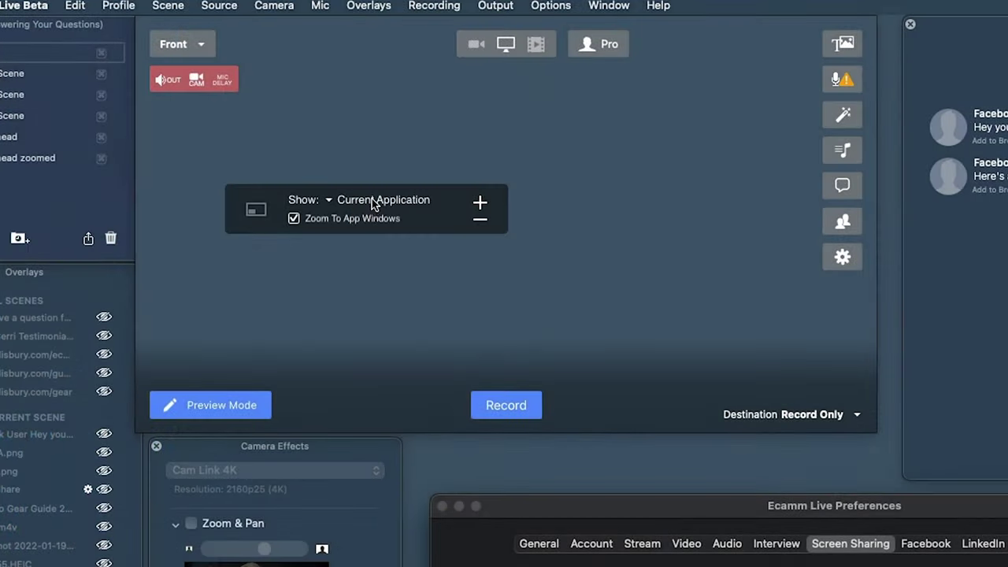
pyautogui.click(372, 198)
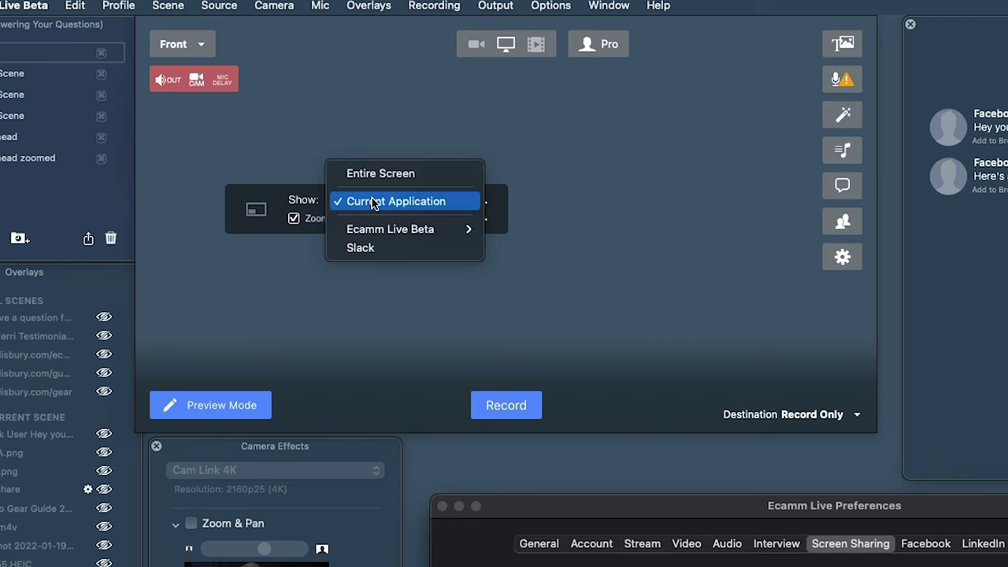
pyautogui.click(374, 176)
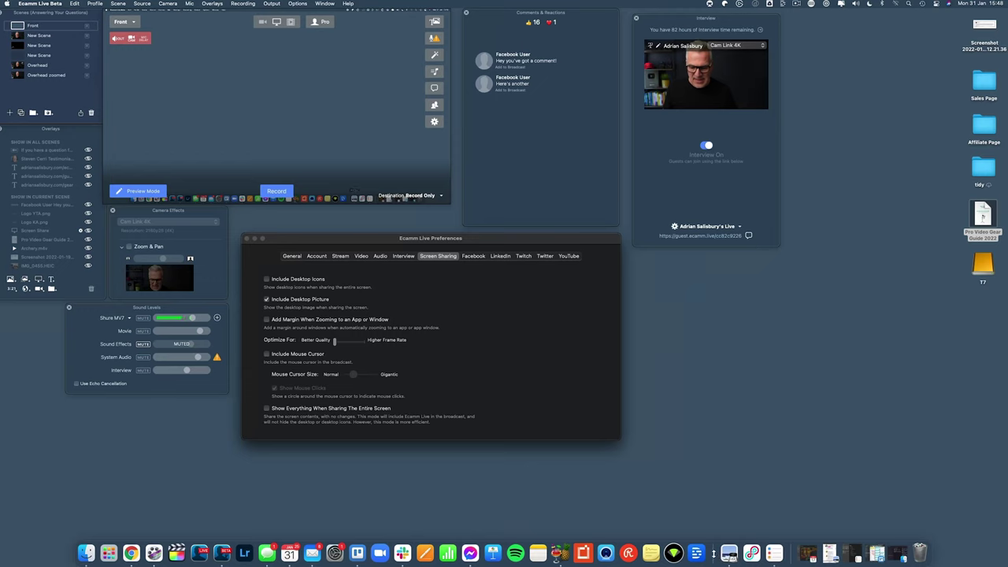
pyautogui.rightClick(714, 553)
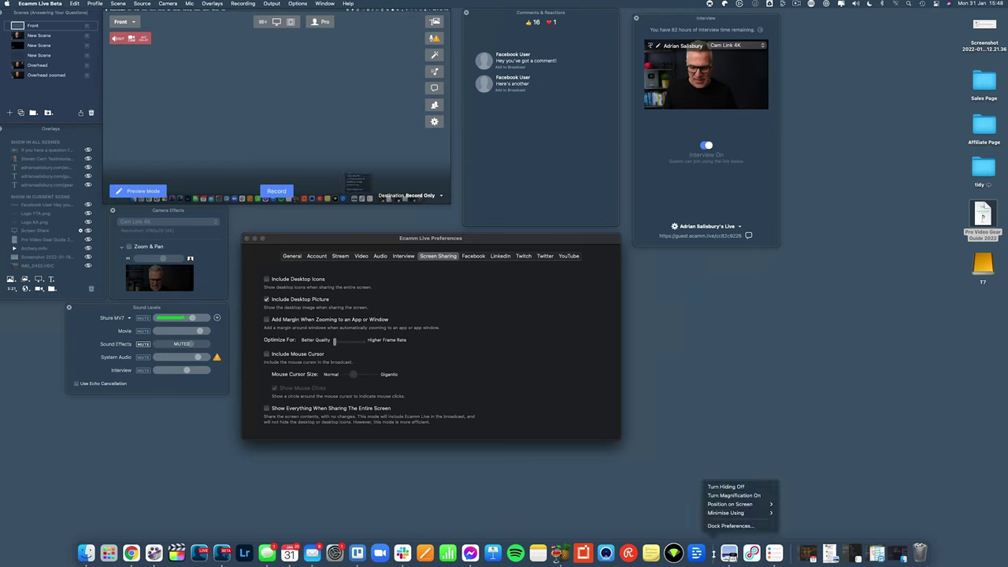
pyautogui.click(726, 487)
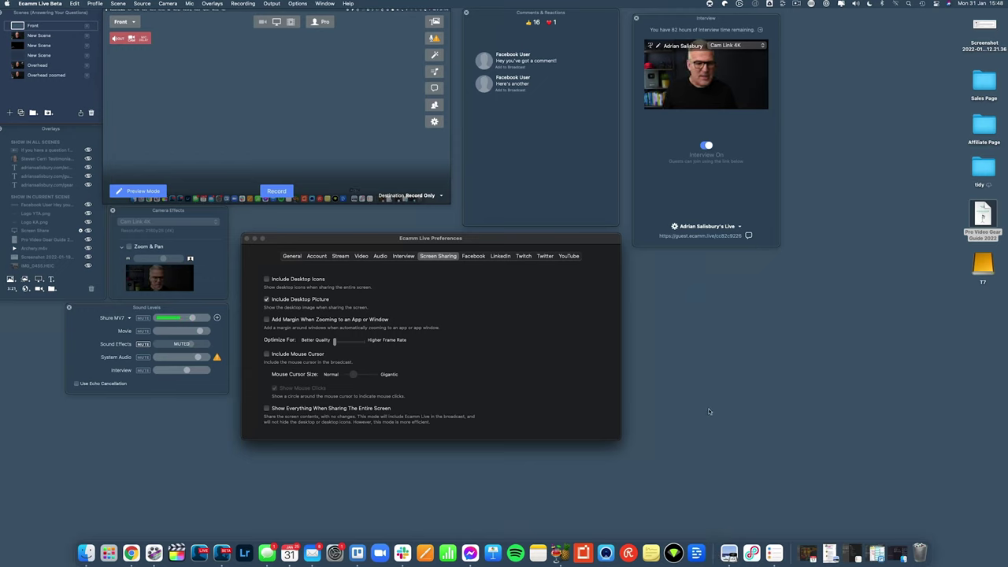
pyautogui.rightClick(695, 332)
pyautogui.click(706, 354)
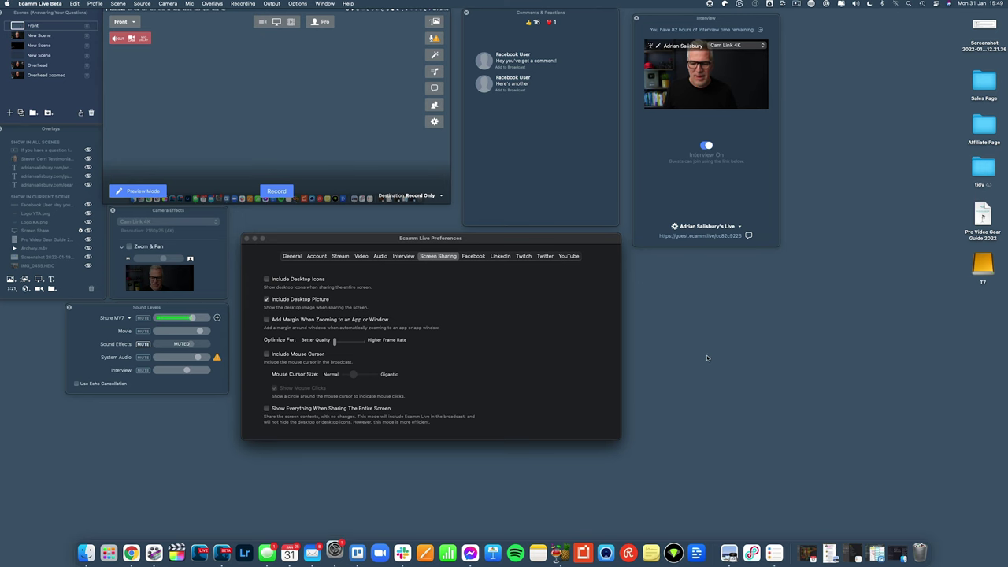
pyautogui.click(735, 137)
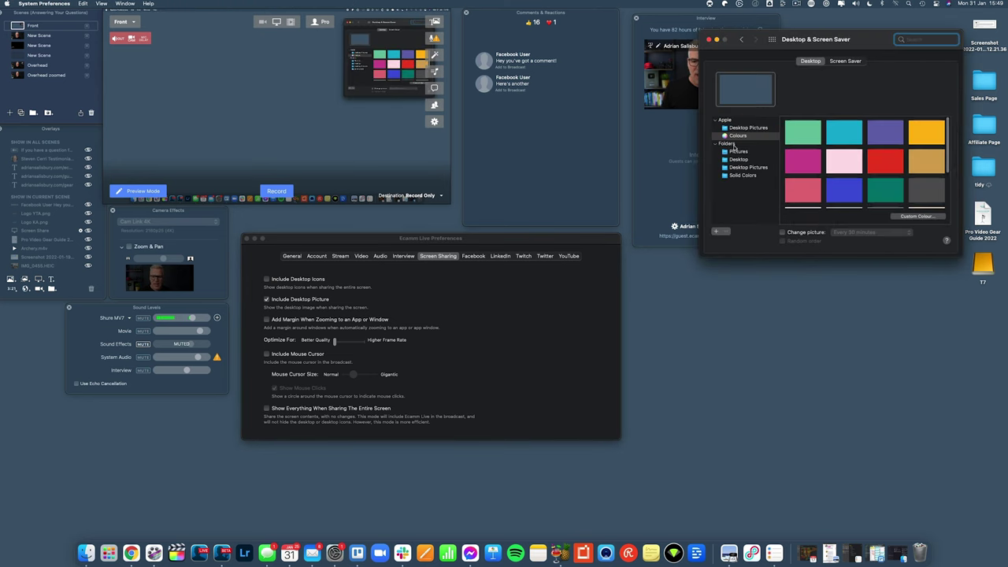
pyautogui.click(745, 127)
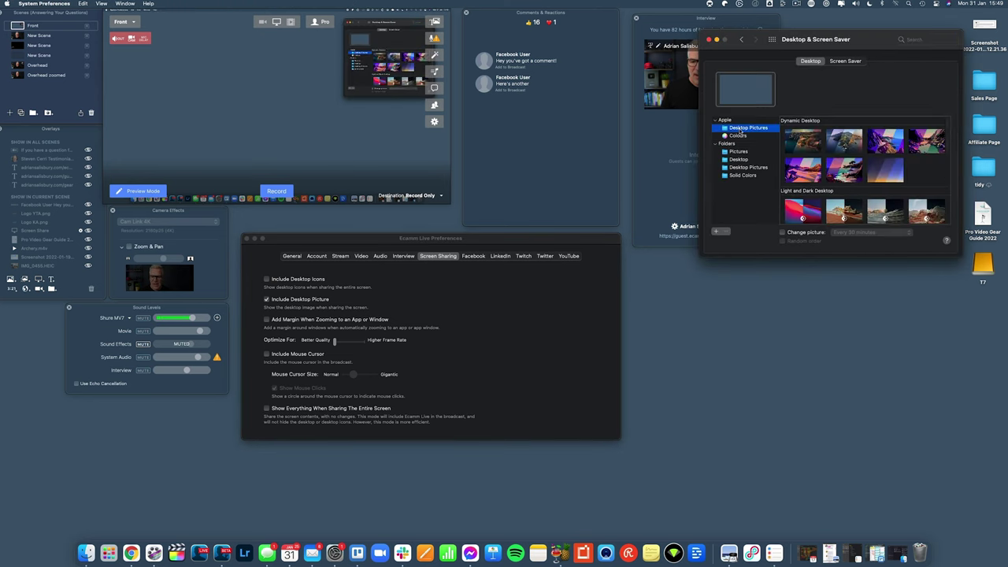
pyautogui.click(802, 142)
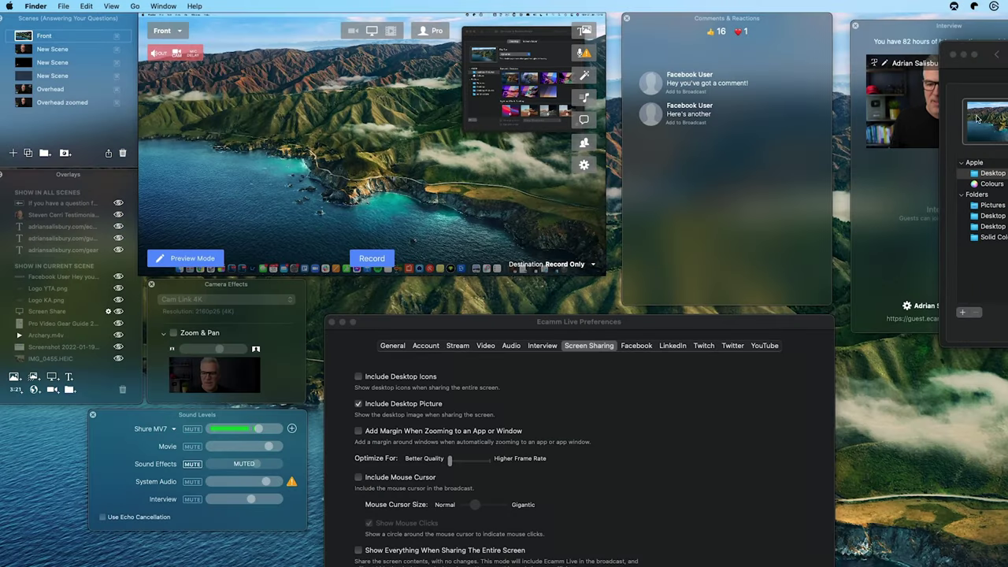
pyautogui.click(953, 55)
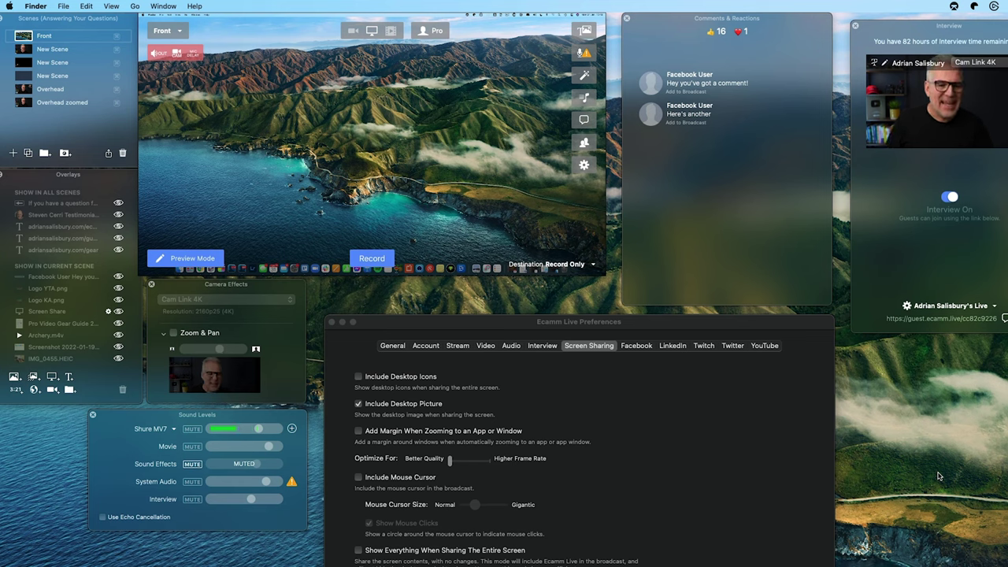
pyautogui.moveTo(476, 141)
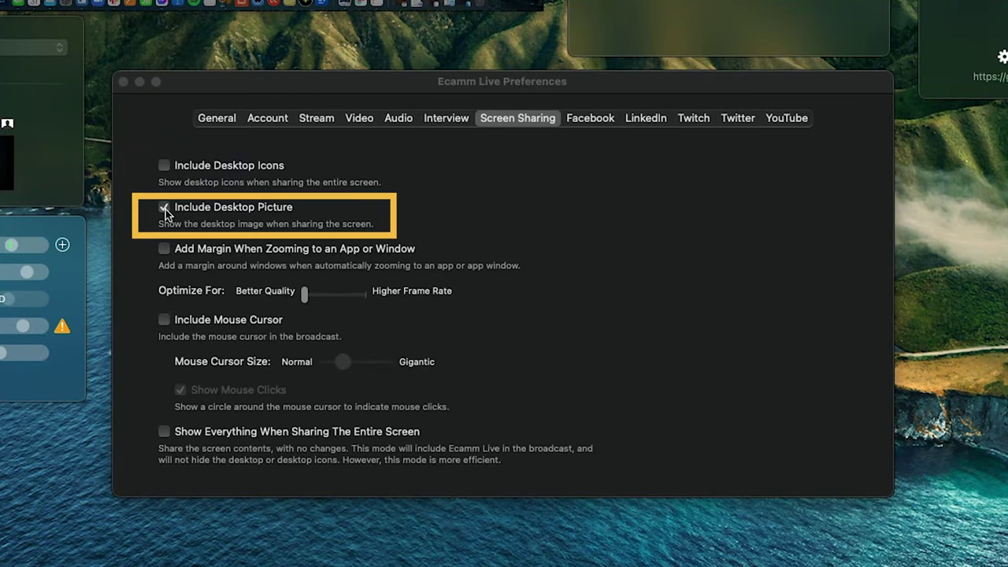
pyautogui.click(164, 208)
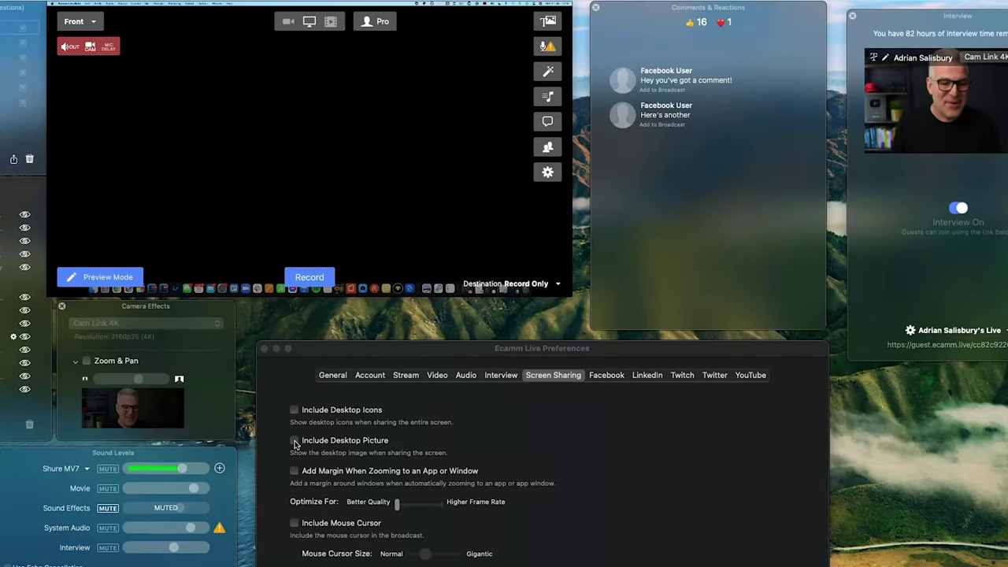
pyautogui.click(293, 440)
# Step: Try including the desktop icons in the shared screen and exclude them again
pyautogui.click(294, 410)
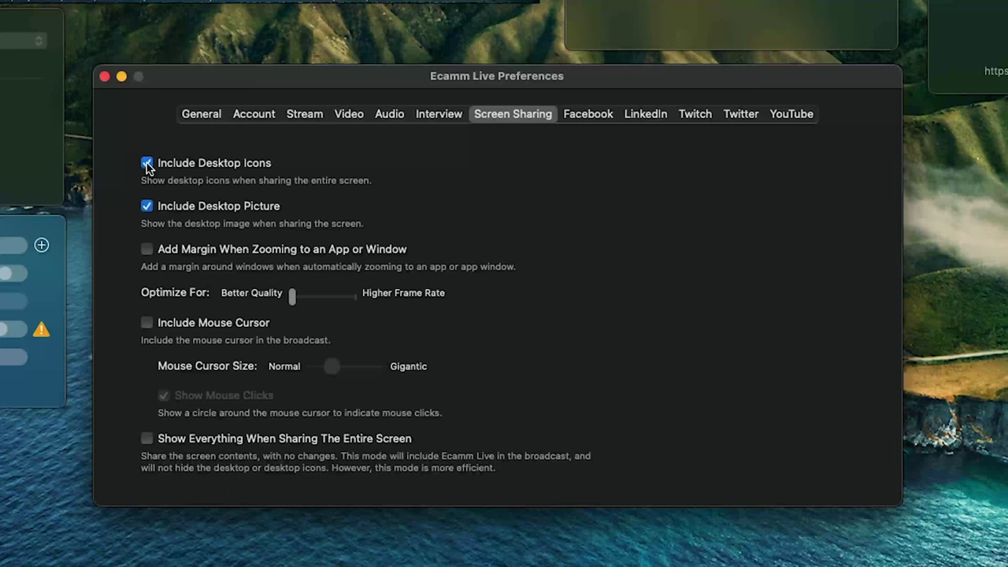
pyautogui.click(146, 164)
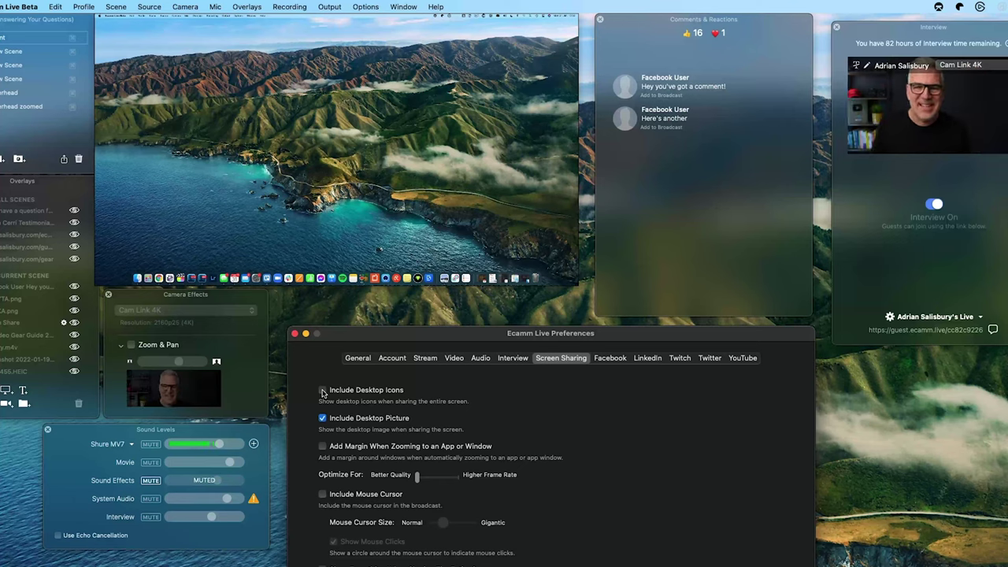
pyautogui.click(323, 418)
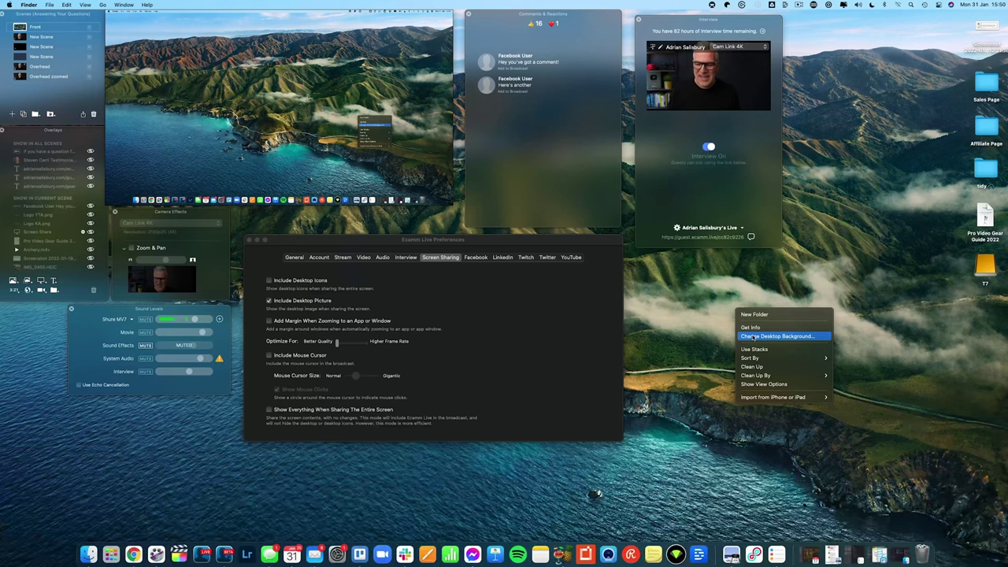
pyautogui.click(752, 337)
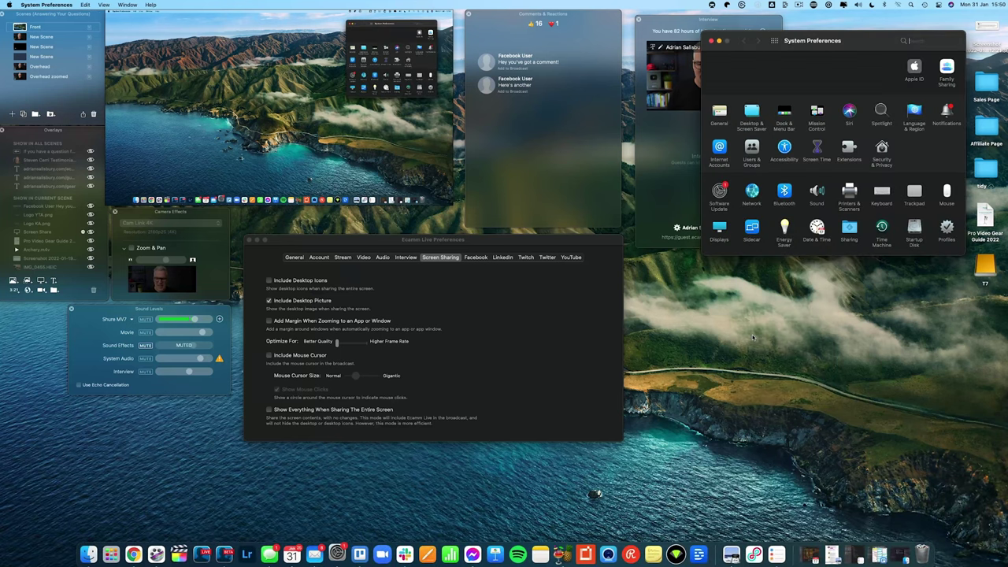
pyautogui.click(735, 138)
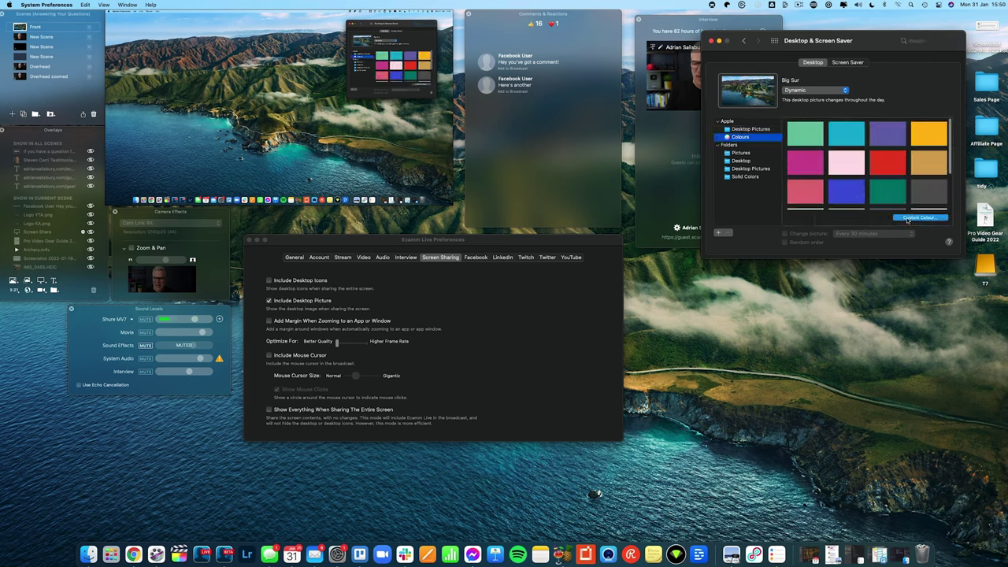
pyautogui.click(908, 219)
pyautogui.click(628, 403)
pyautogui.click(621, 425)
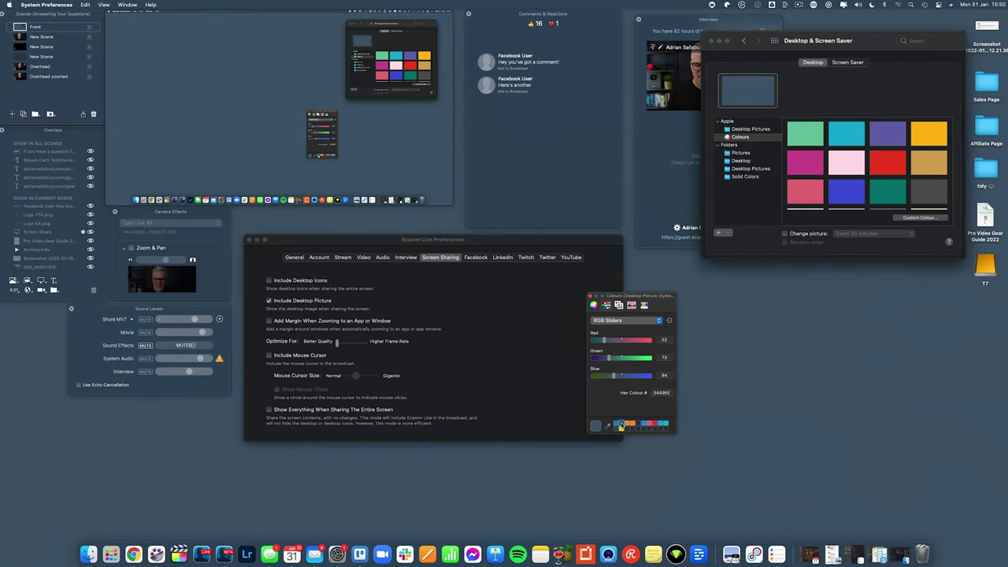
pyautogui.click(590, 297)
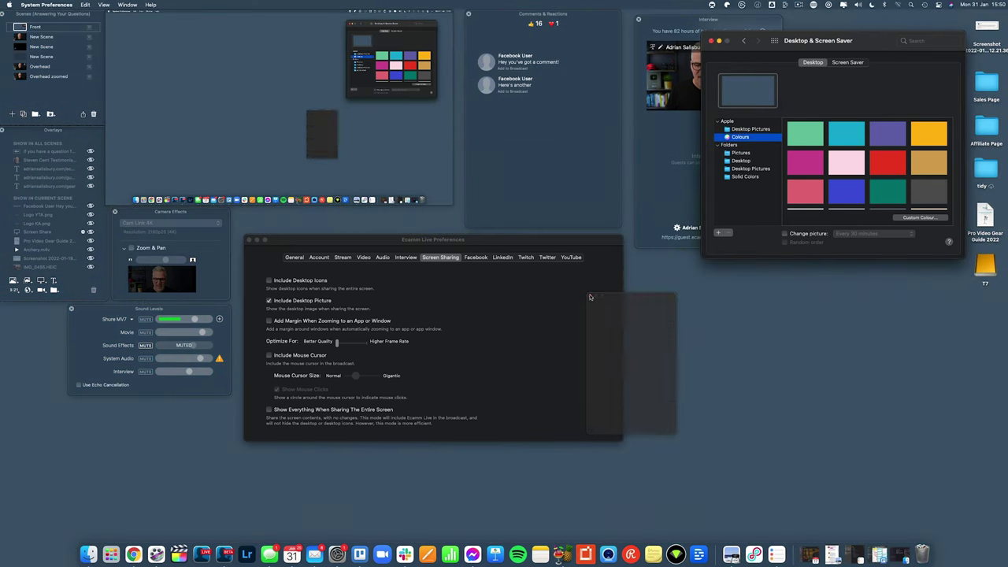
pyautogui.click(712, 41)
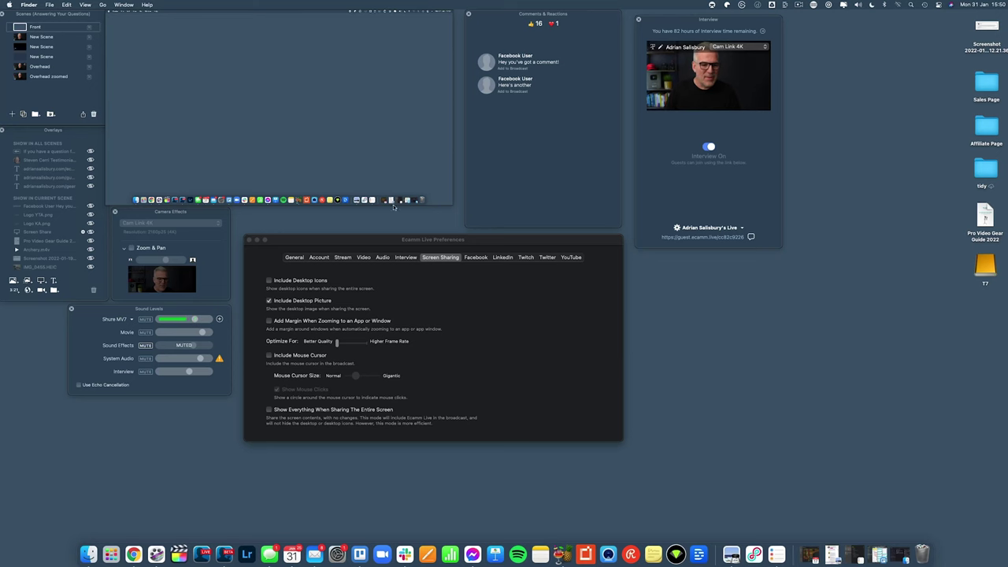
# Step: Turn on Dock hiding, and move the HandBrake window below the broadcast preview, making it narrower and taller
pyautogui.rightClick(716, 556)
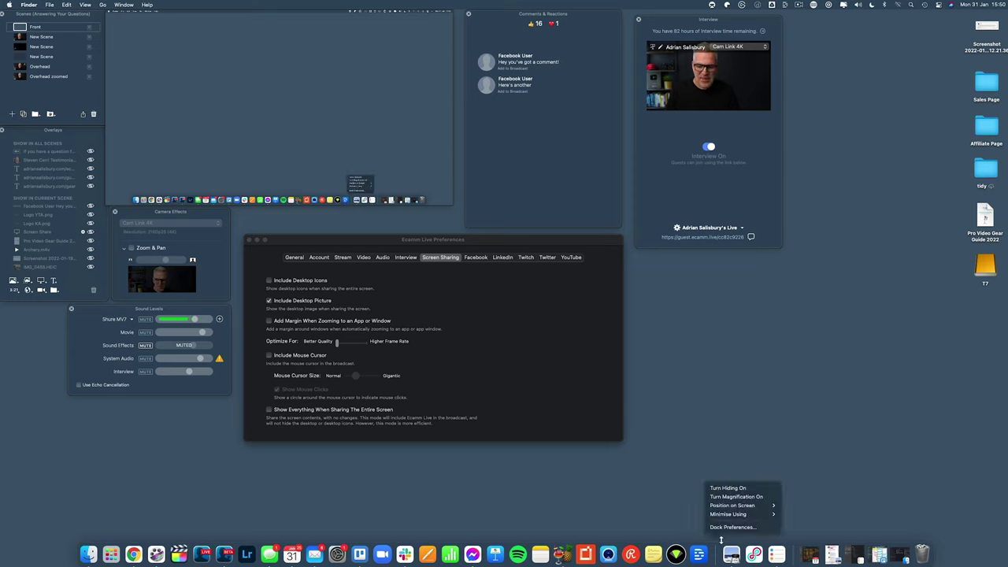
pyautogui.click(729, 486)
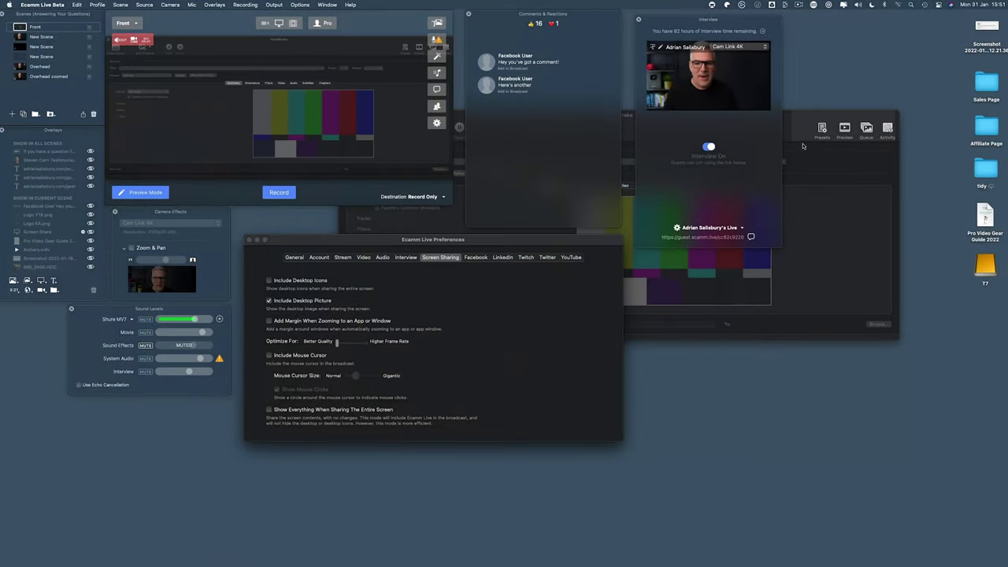
pyautogui.click(803, 146)
pyautogui.moveTo(624, 123); pyautogui.dragTo(632, 243)
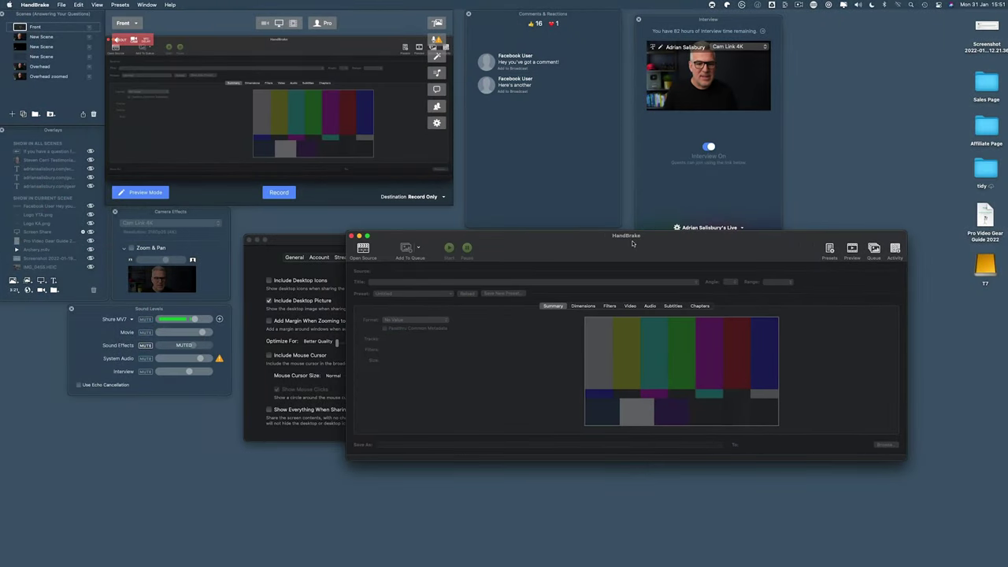
pyautogui.moveTo(903, 458); pyautogui.dragTo(817, 496)
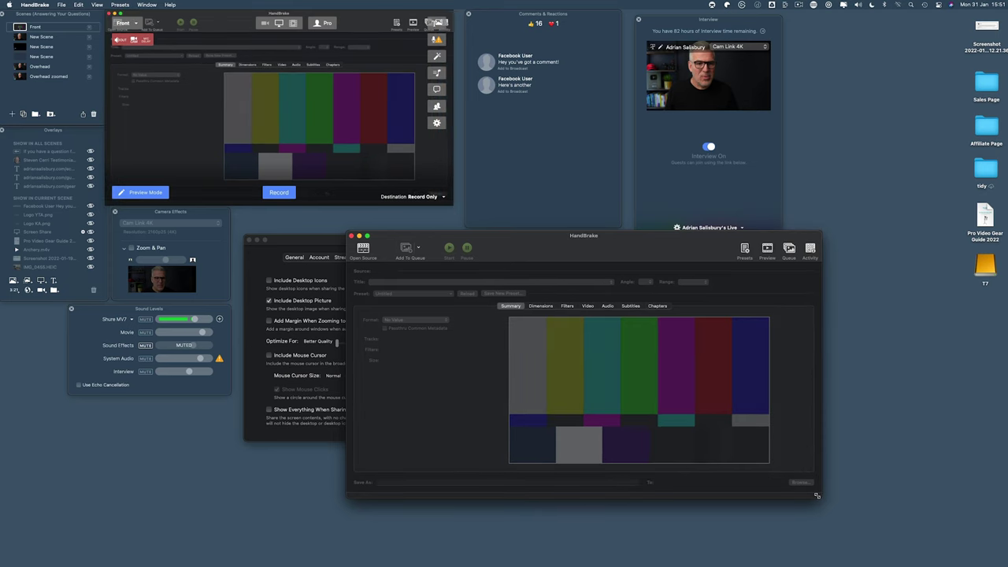
# Step: Try Add Margin When Zooming to an App or Window on the HandBrake share, and look at the Optimize For setting
pyautogui.moveTo(316, 139)
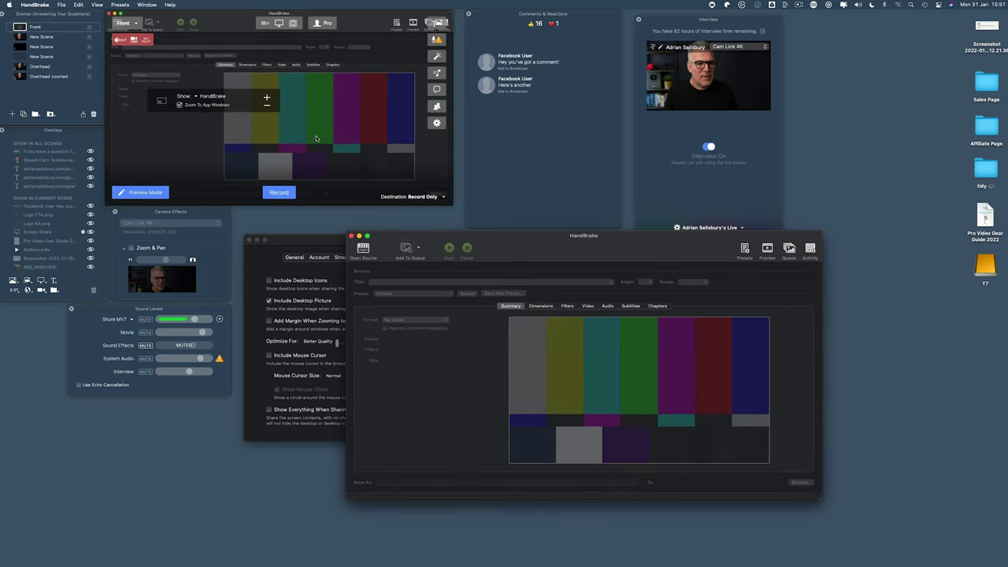
pyautogui.click(266, 323)
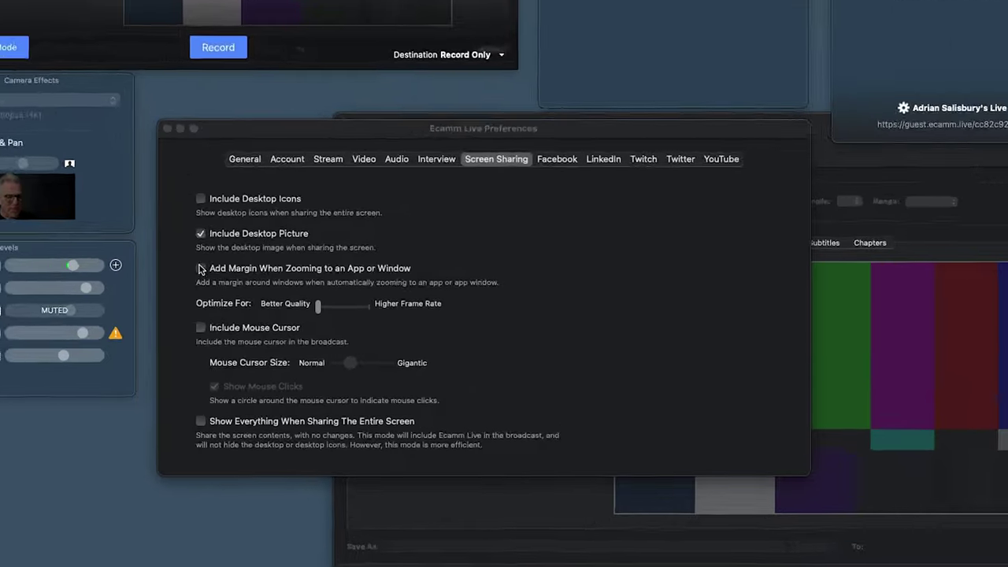
pyautogui.click(174, 249)
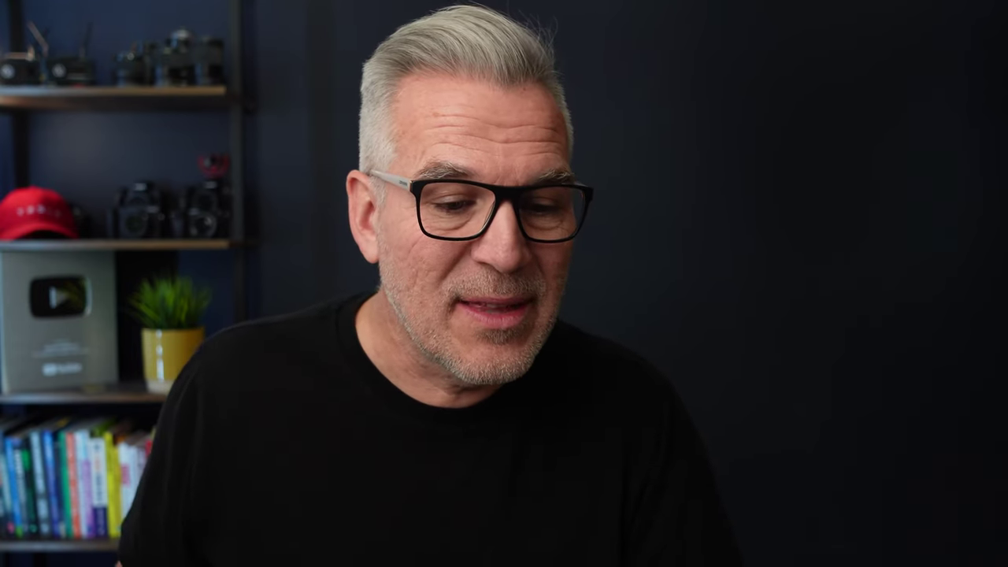
pyautogui.click(333, 293)
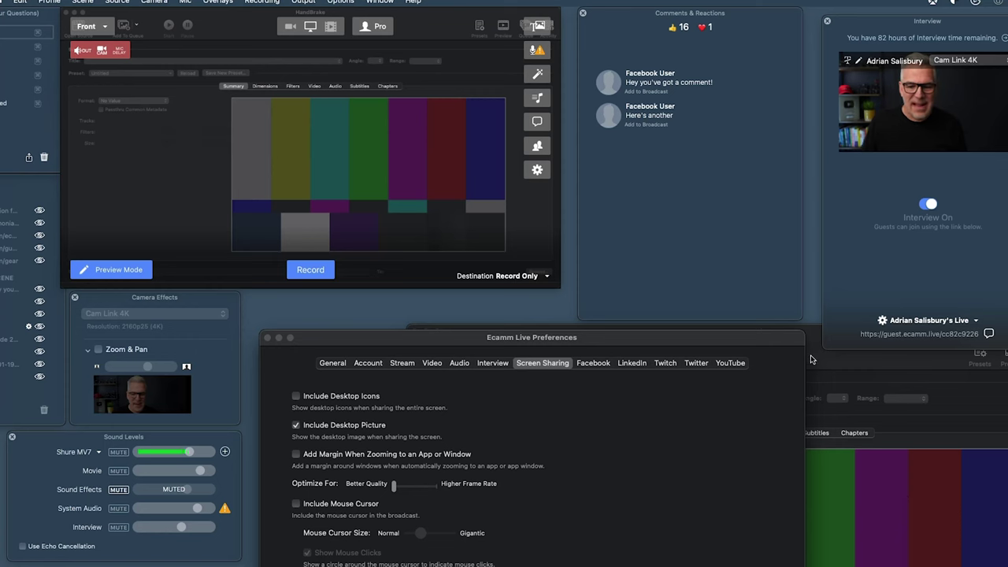
# Step: Try including the mouse cursor in the HandBrake share at a size near Gigantic, and turn the cursor off again
pyautogui.doubleClick(849, 358)
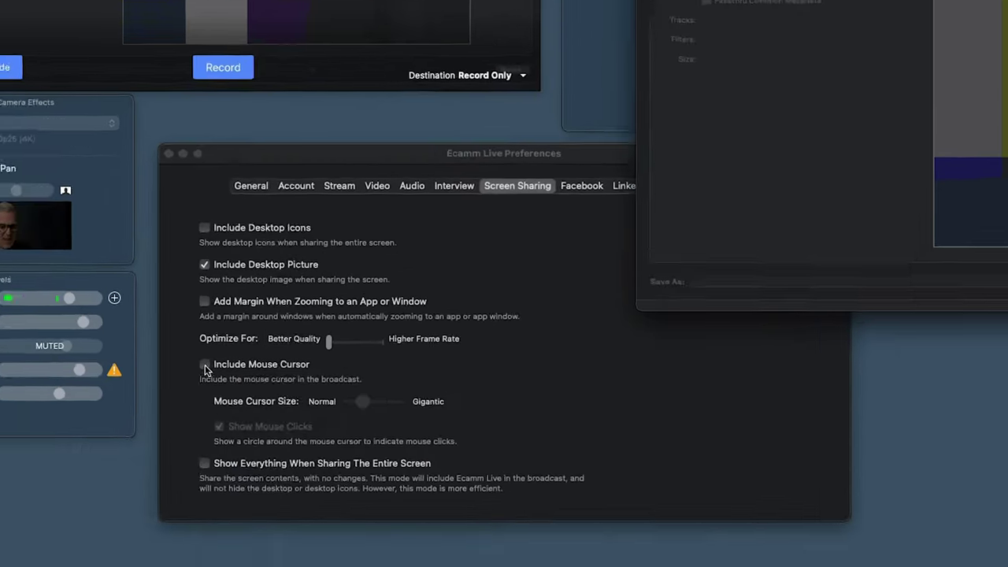
pyautogui.click(296, 503)
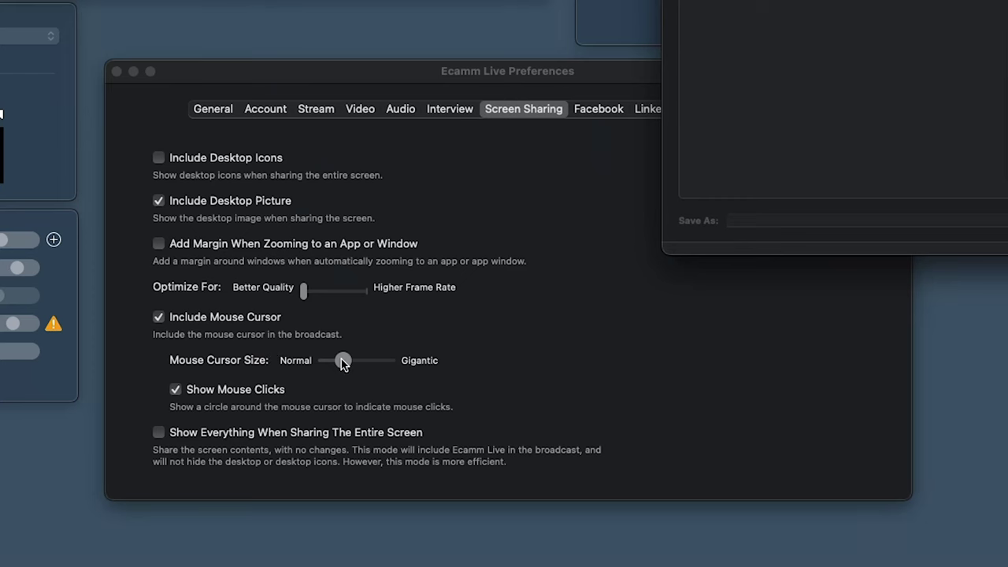
pyautogui.moveTo(343, 362); pyautogui.dragTo(388, 361)
pyautogui.click(946, 87)
pyautogui.click(159, 318)
pyautogui.click(159, 318)
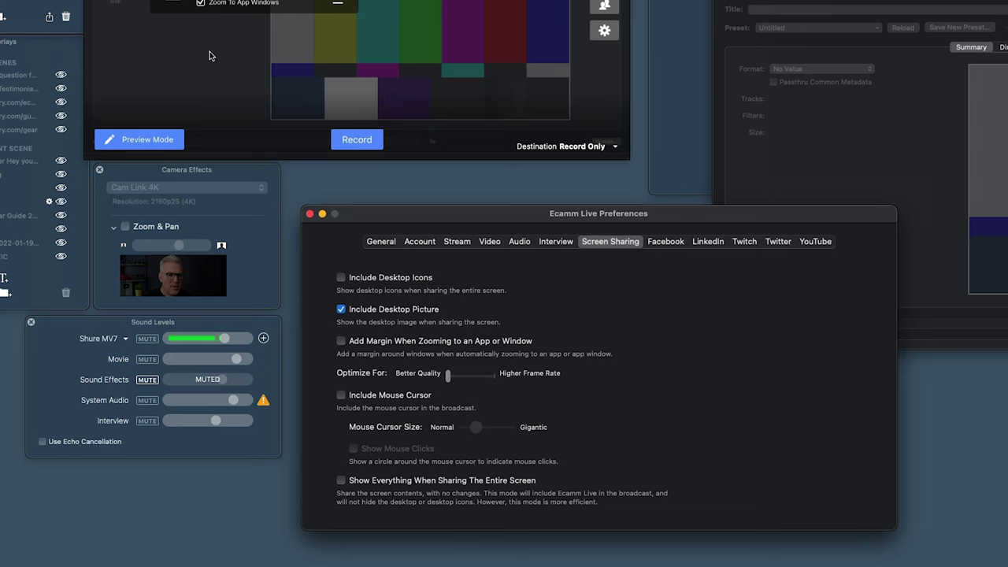
# Step: Switch the Front scene's share from HandBrake to the entire screen and enable Show Everything When Sharing The Entire Screen
pyautogui.click(252, 191)
pyautogui.click(292, 191)
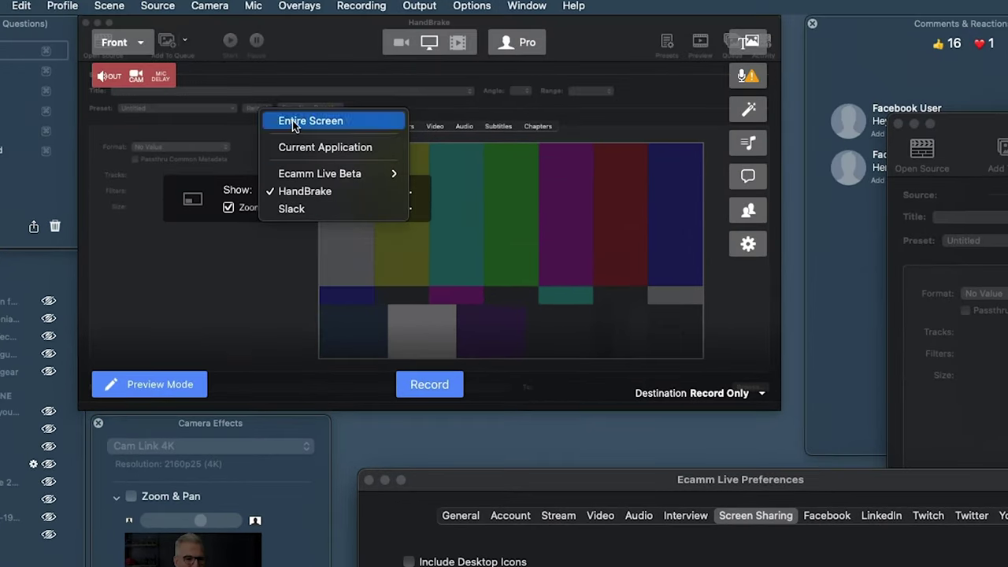
pyautogui.moveTo(576, 264)
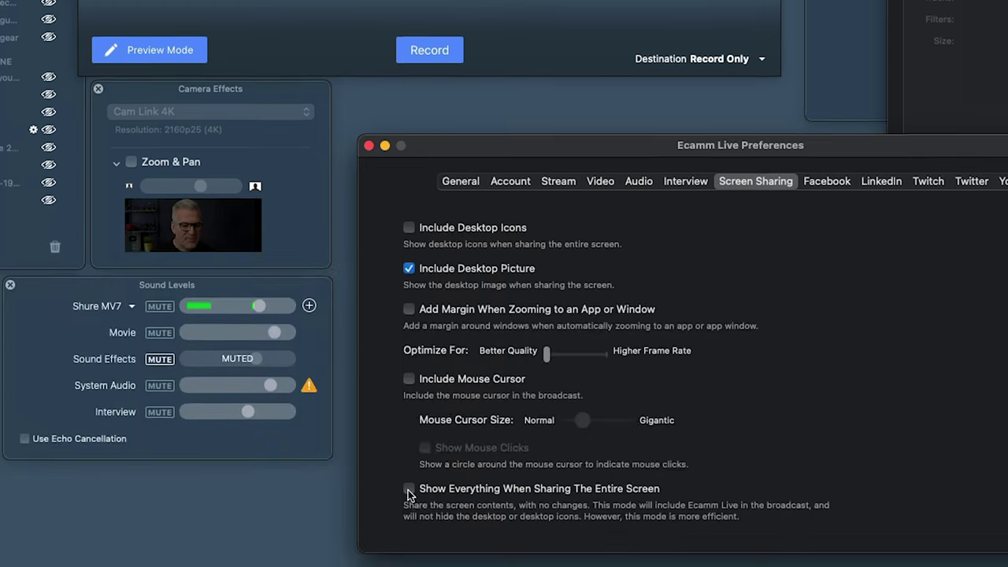
pyautogui.click(409, 446)
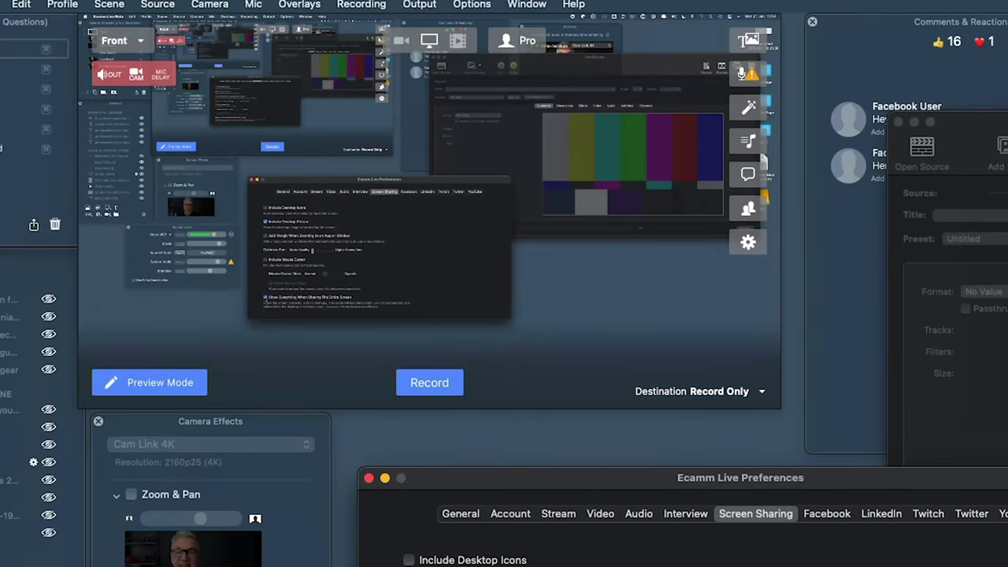
pyautogui.moveTo(681, 95)
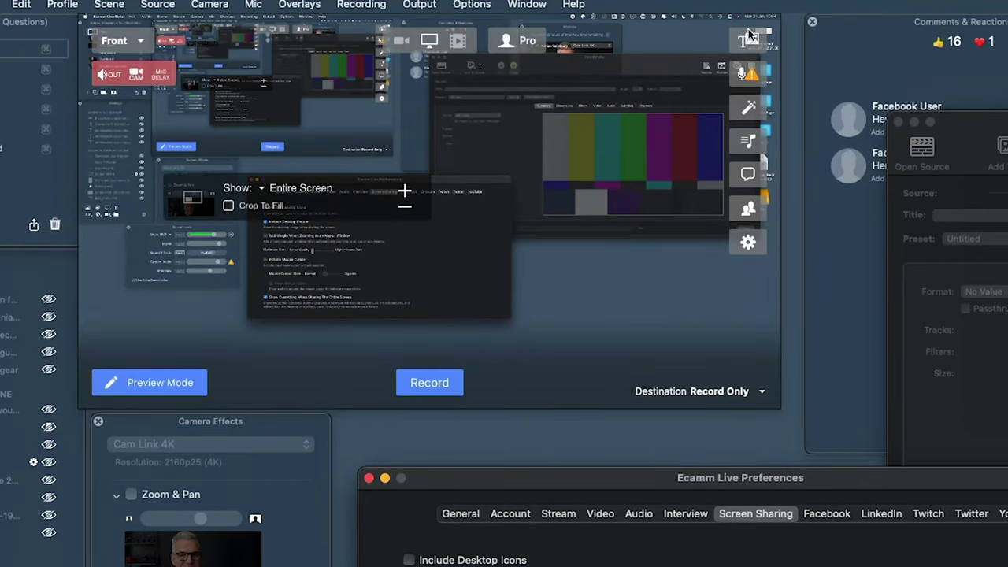
# Step: Shift the HandBrake window slightly to the left and turn off Show Everything When Sharing The Entire Screen
pyautogui.moveTo(945, 122); pyautogui.dragTo(895, 113)
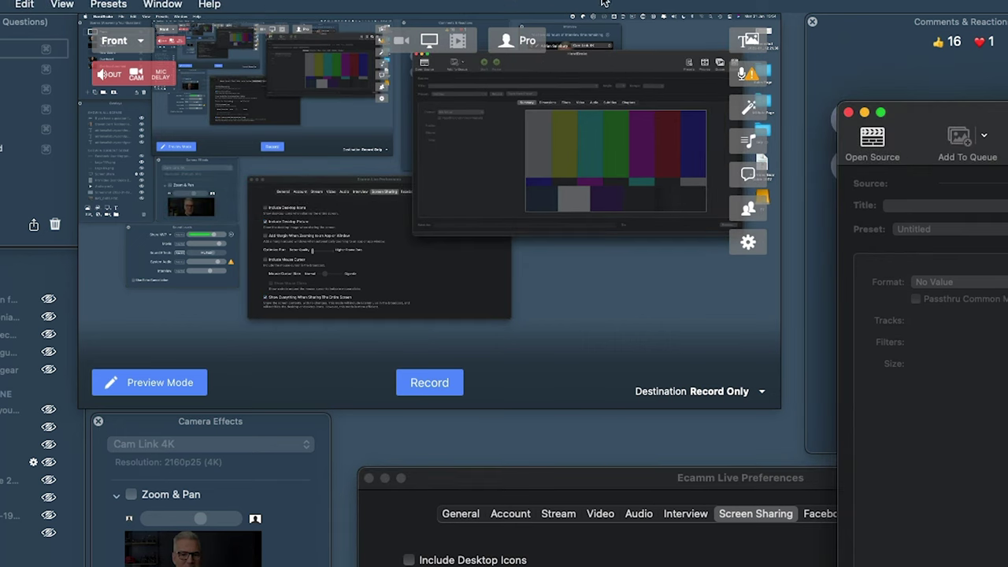
pyautogui.moveTo(647, 245)
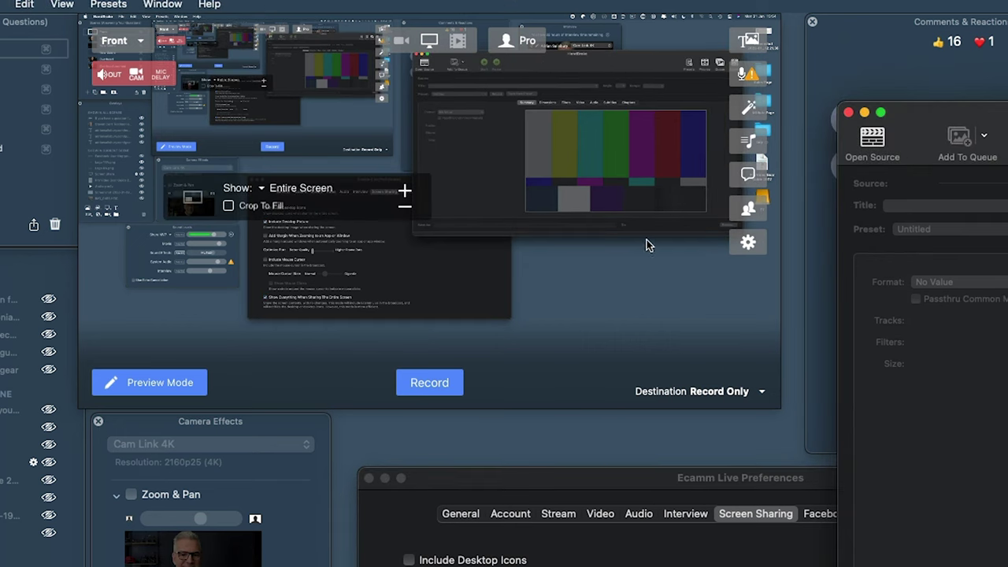
pyautogui.click(651, 301)
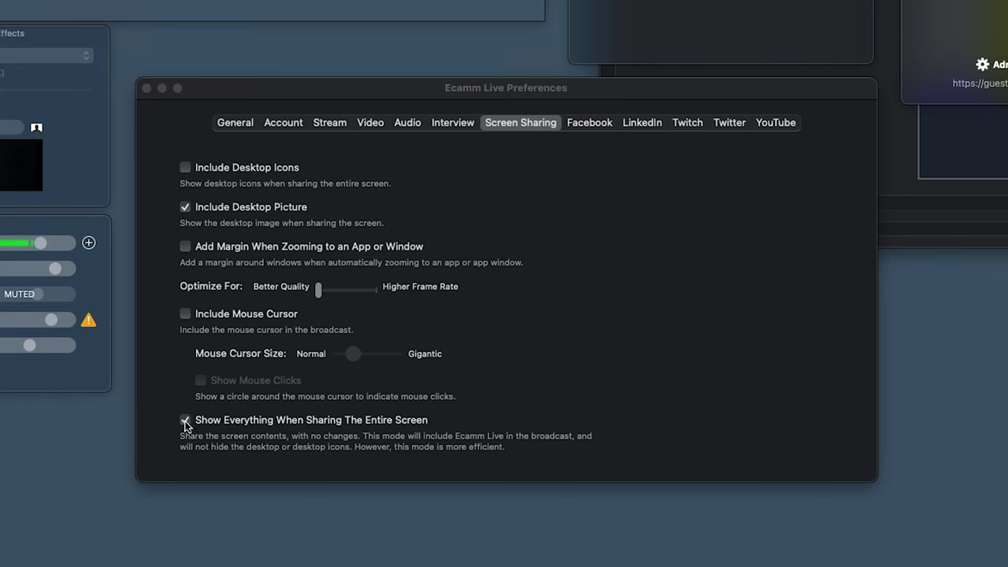
pyautogui.click(175, 421)
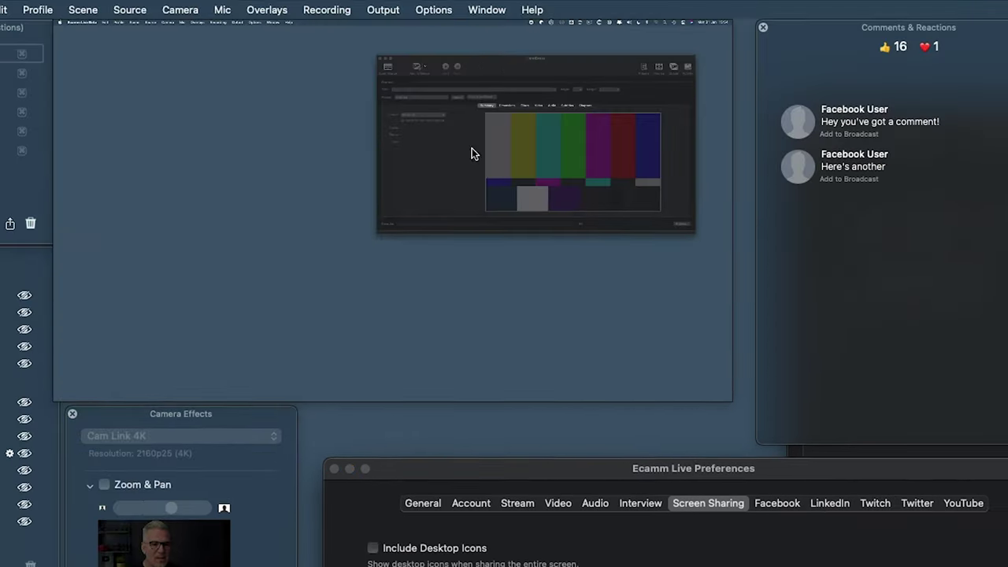
# Step: Turn on Live Demo Mode for the broadcast and open the broadcast options again
pyautogui.click(483, 10)
pyautogui.moveTo(433, 9)
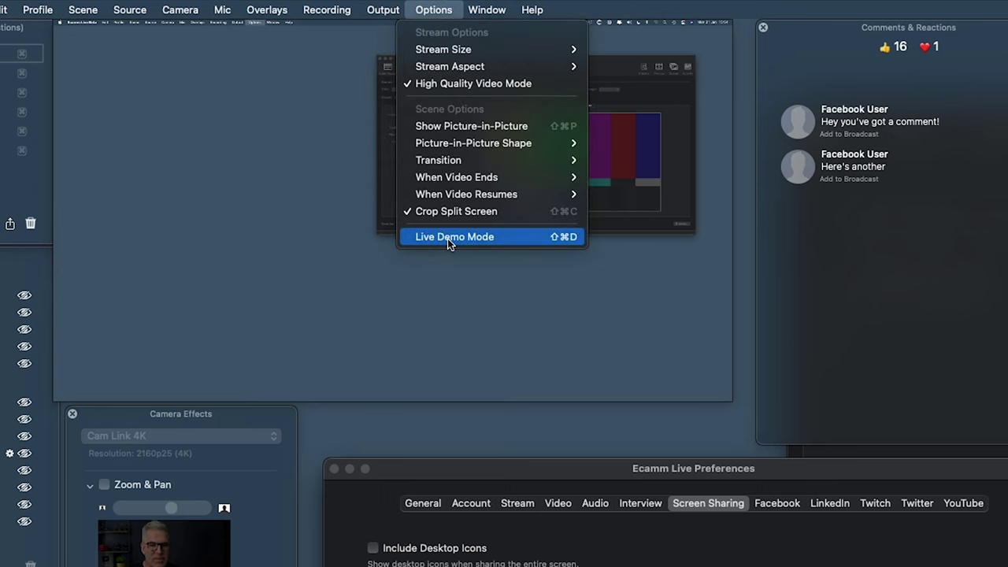
pyautogui.click(448, 237)
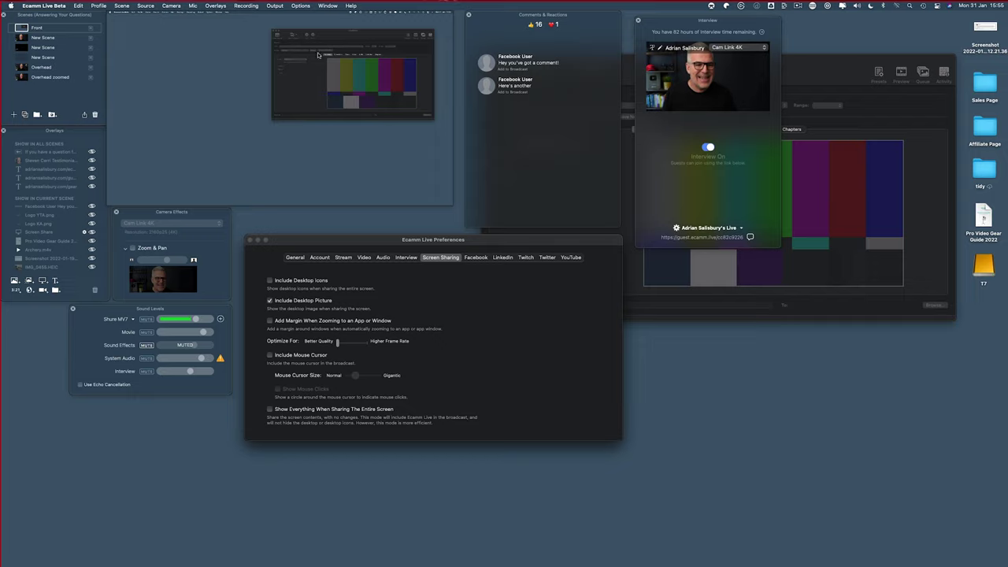
pyautogui.click(300, 6)
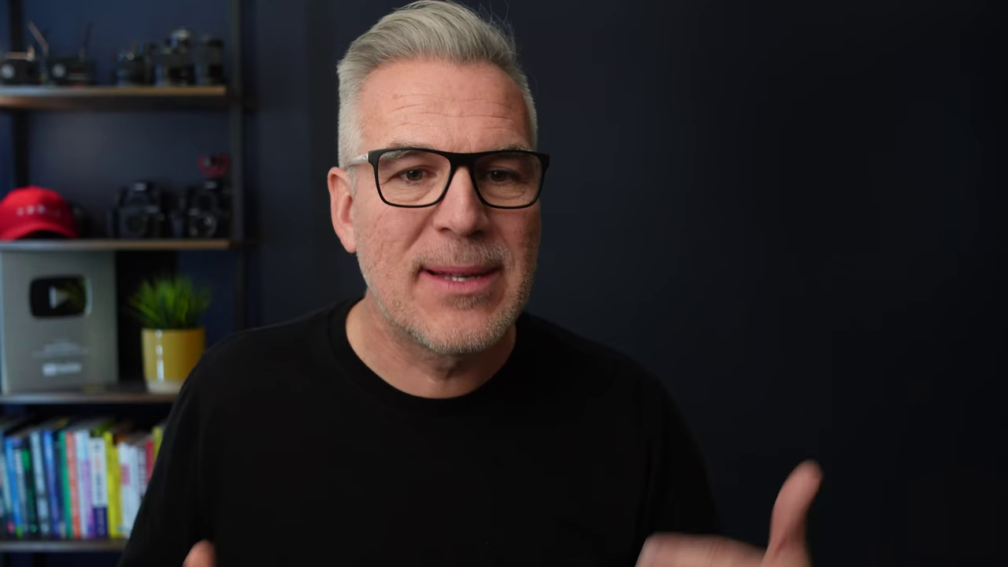